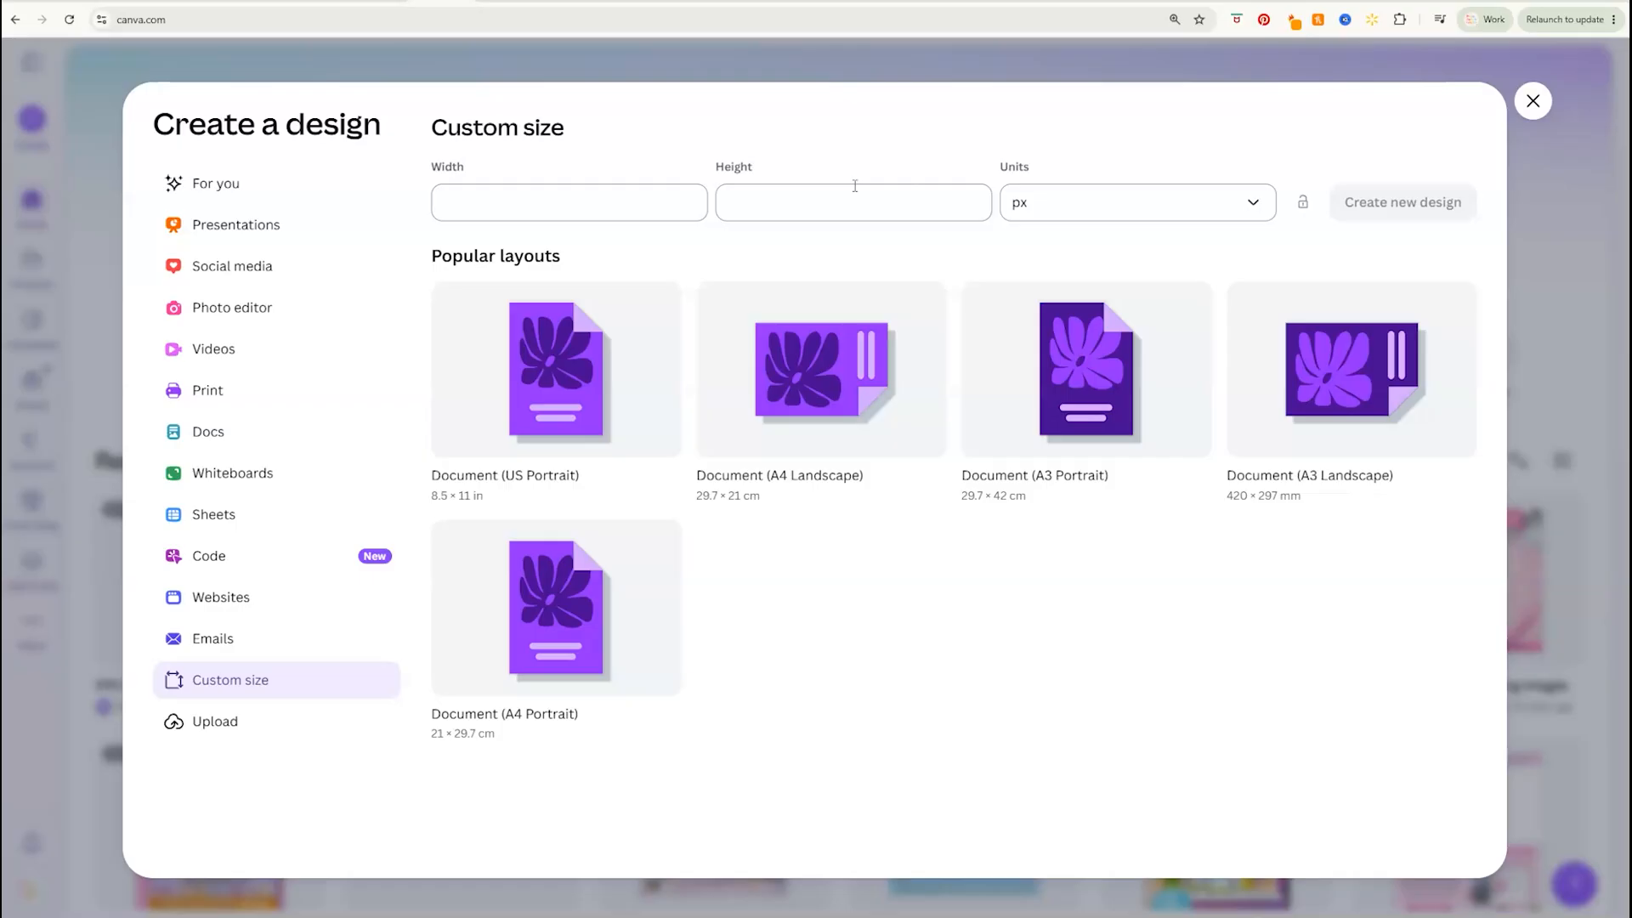
Create a new custom-size design 10 in wide and 7 in high
click(1038, 202)
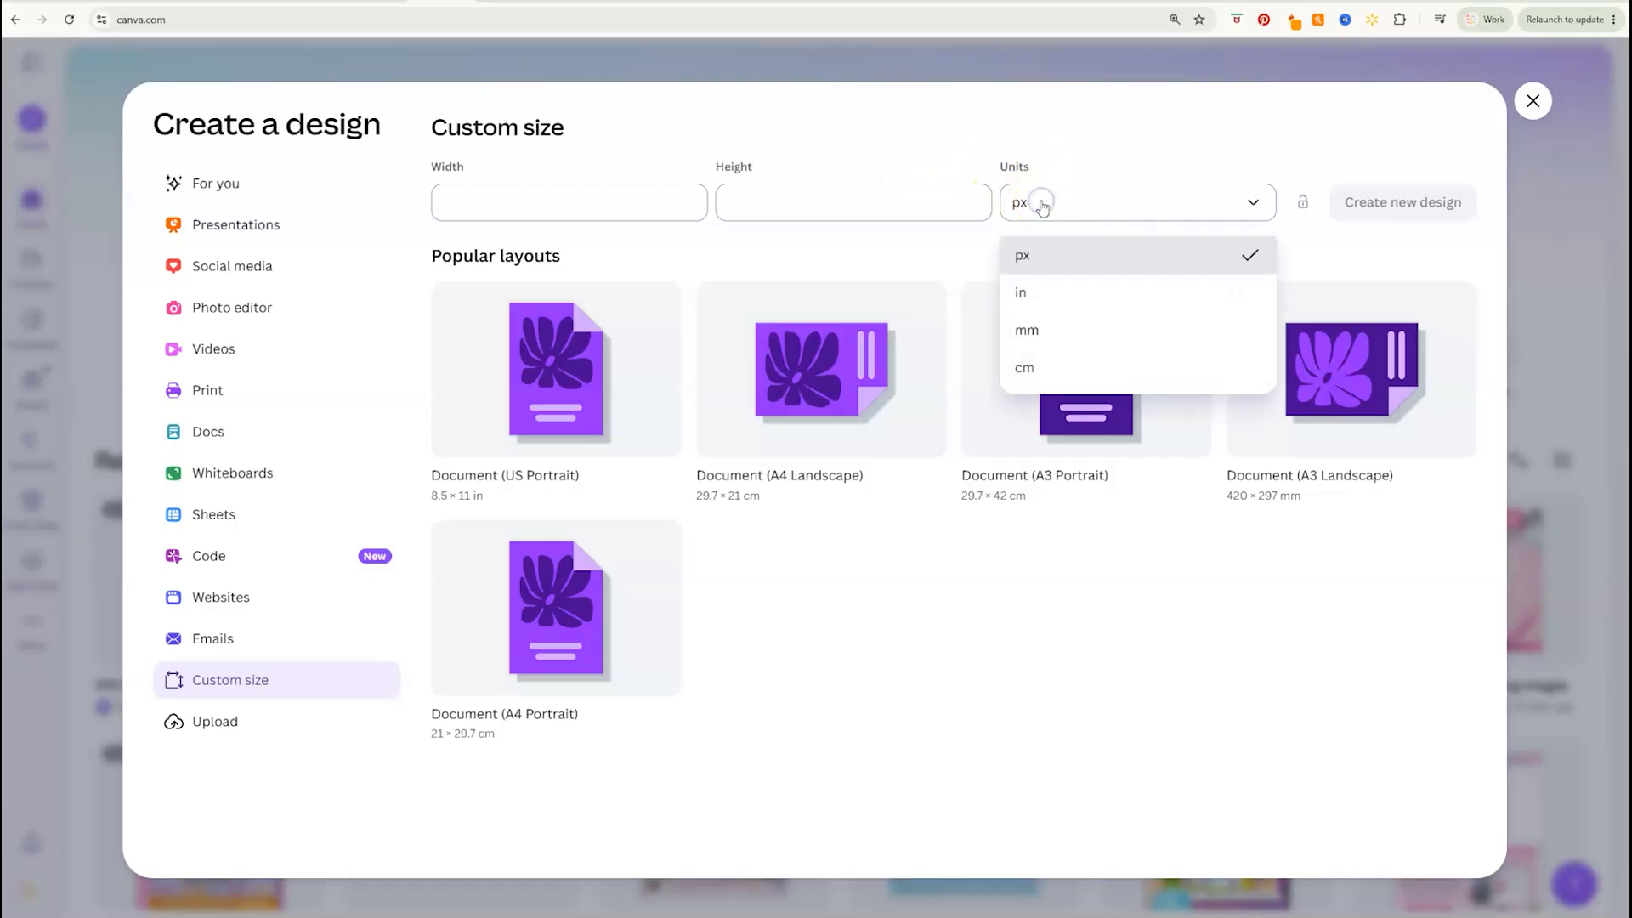
click(1039, 293)
click(615, 207)
text(10)
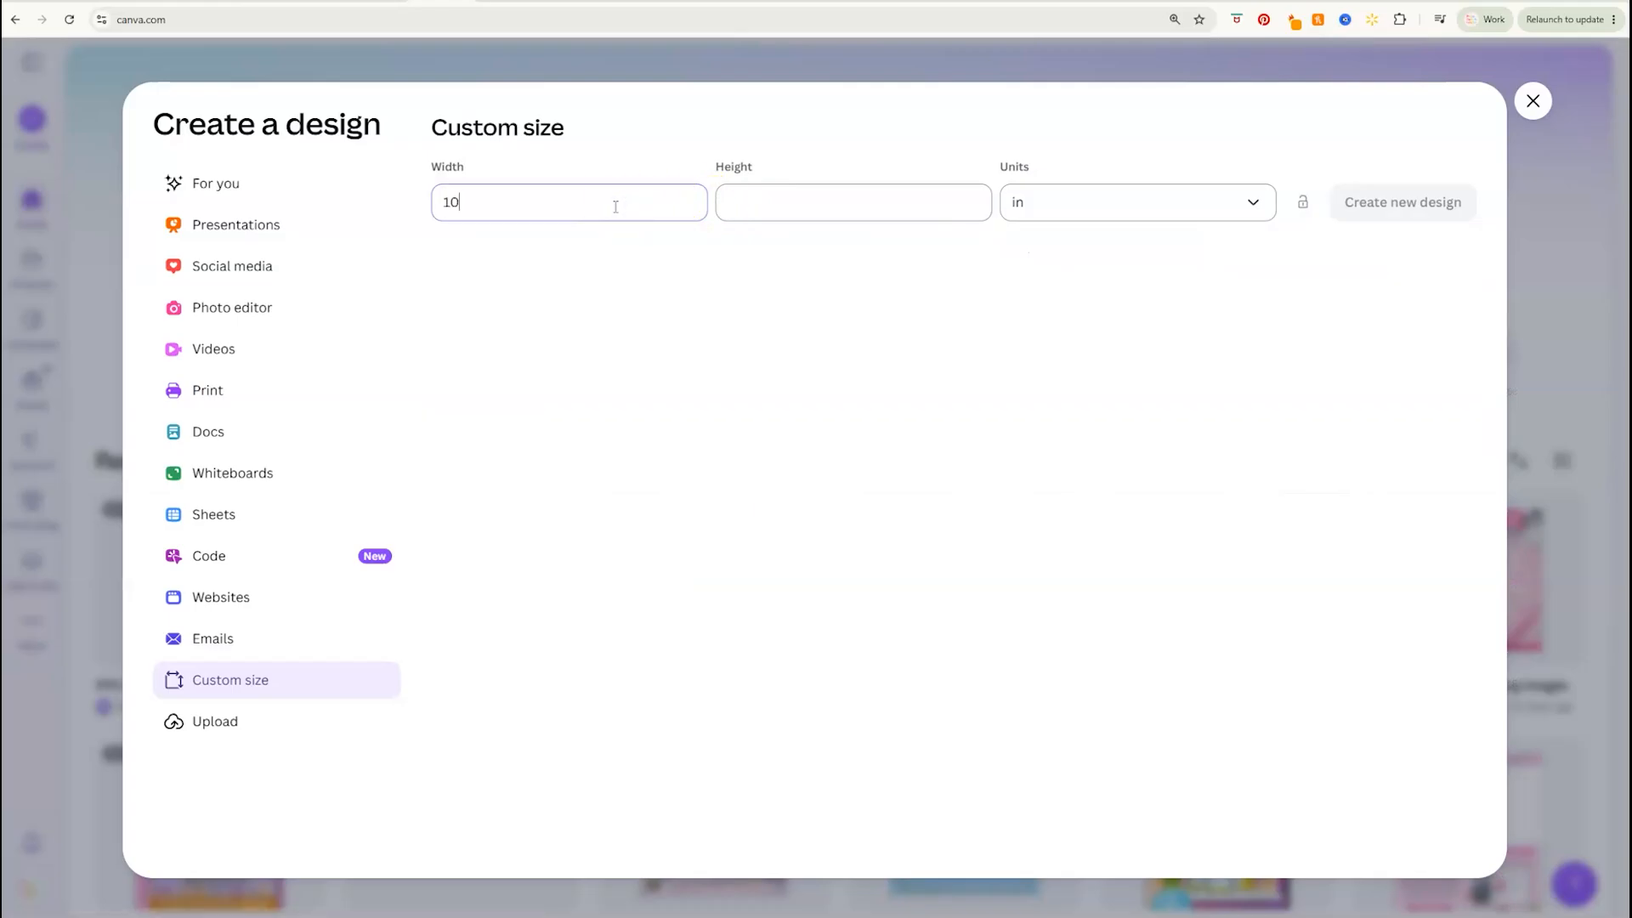
click(823, 202)
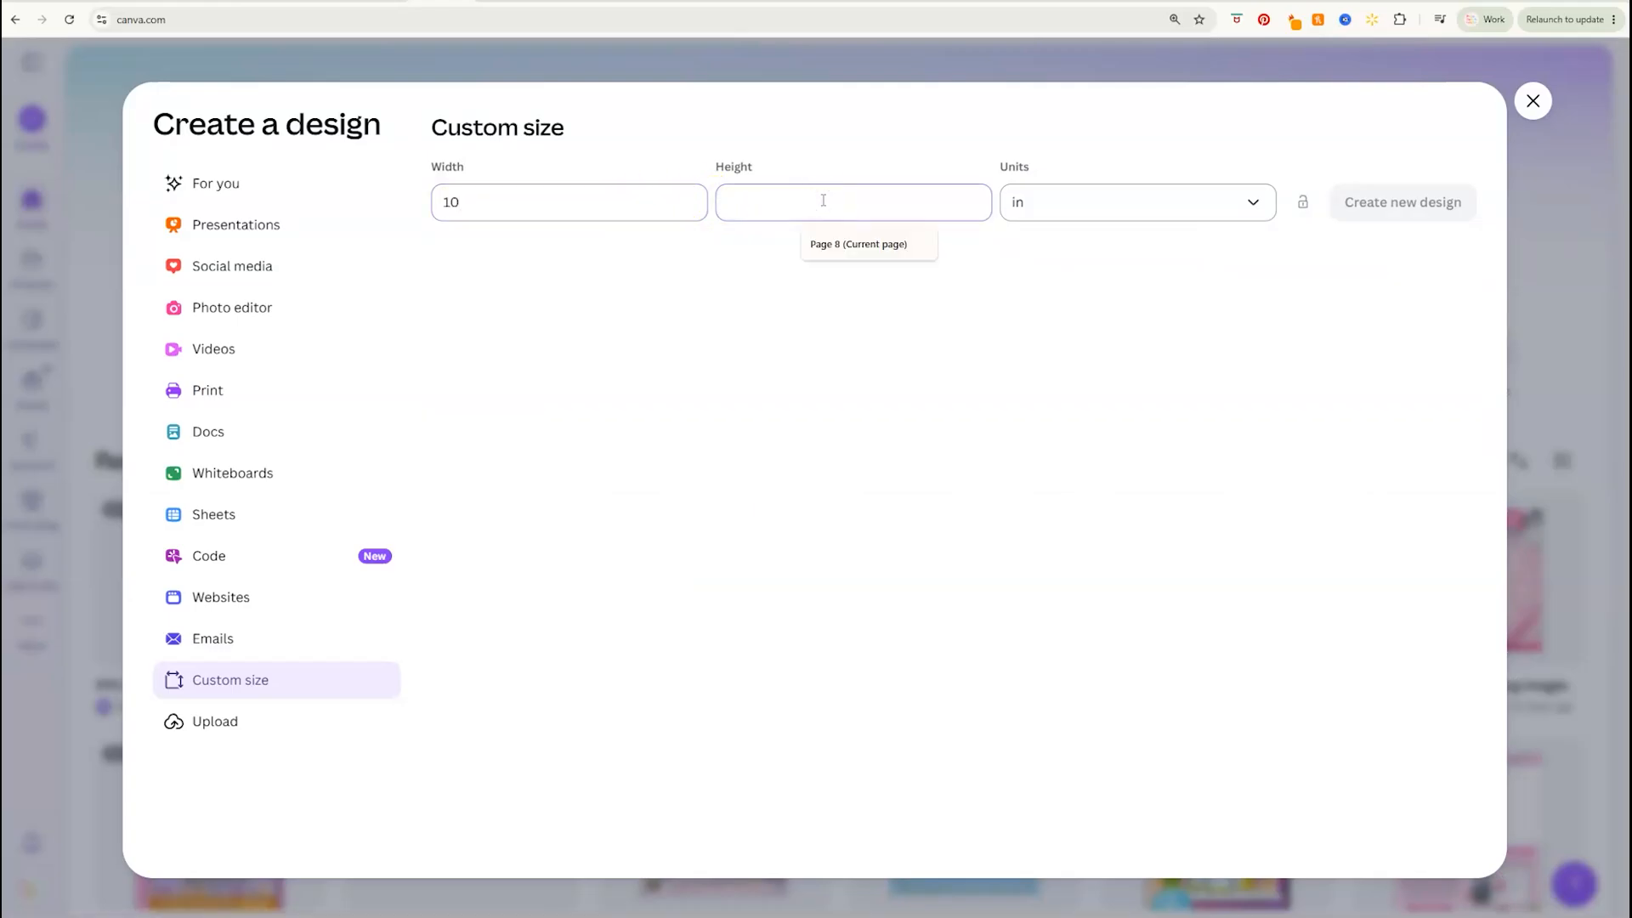
text(7)
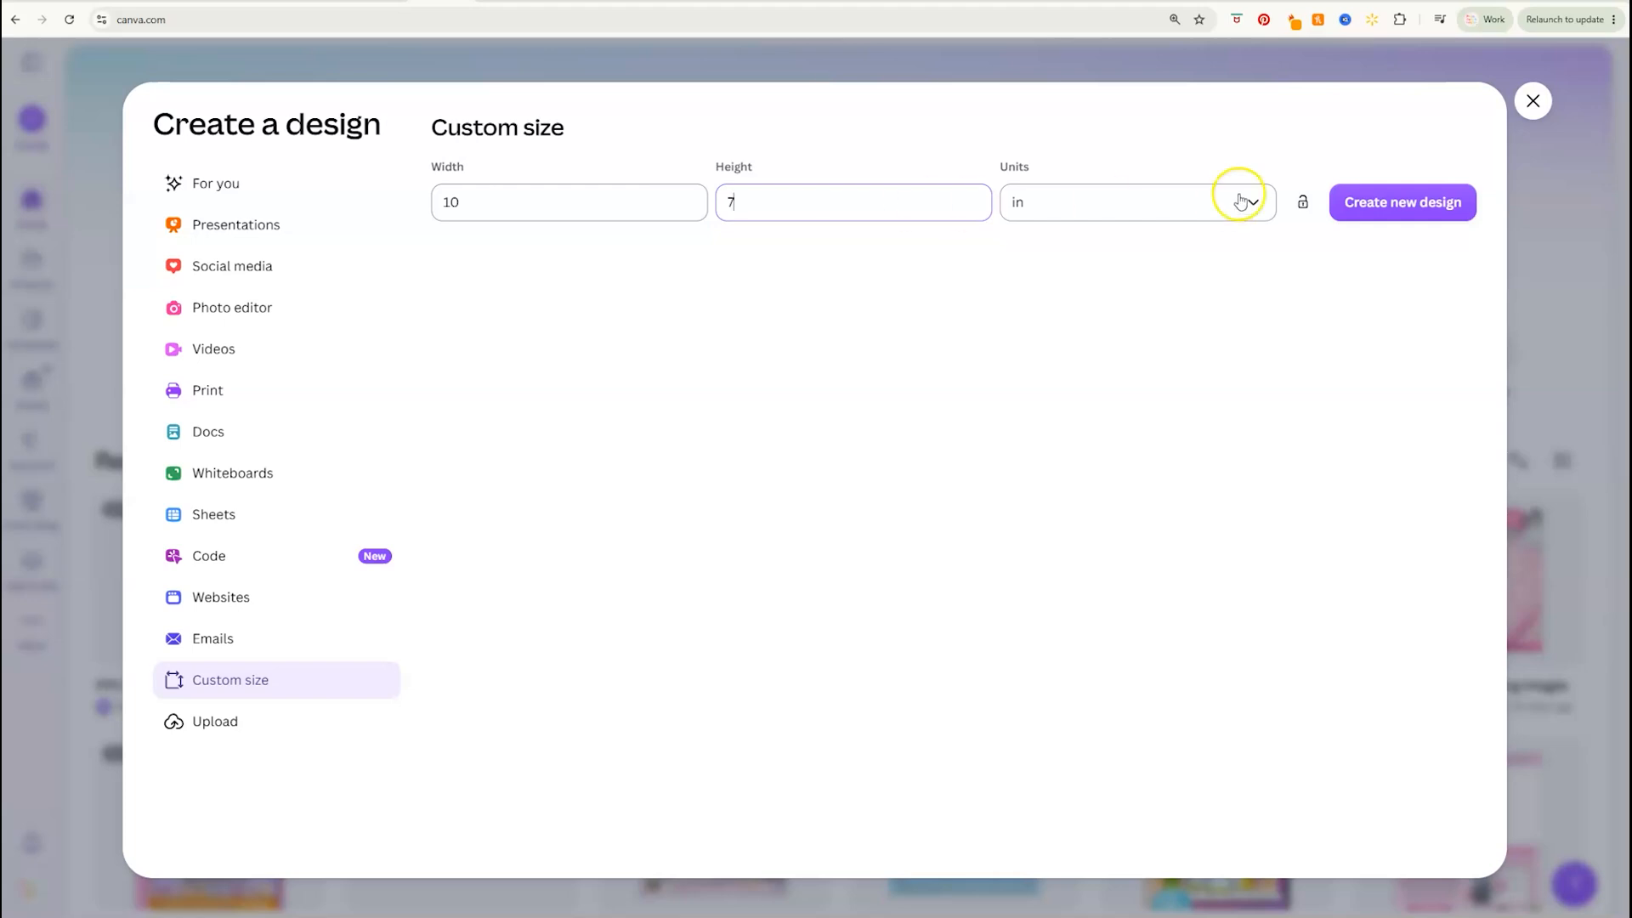
click(1426, 212)
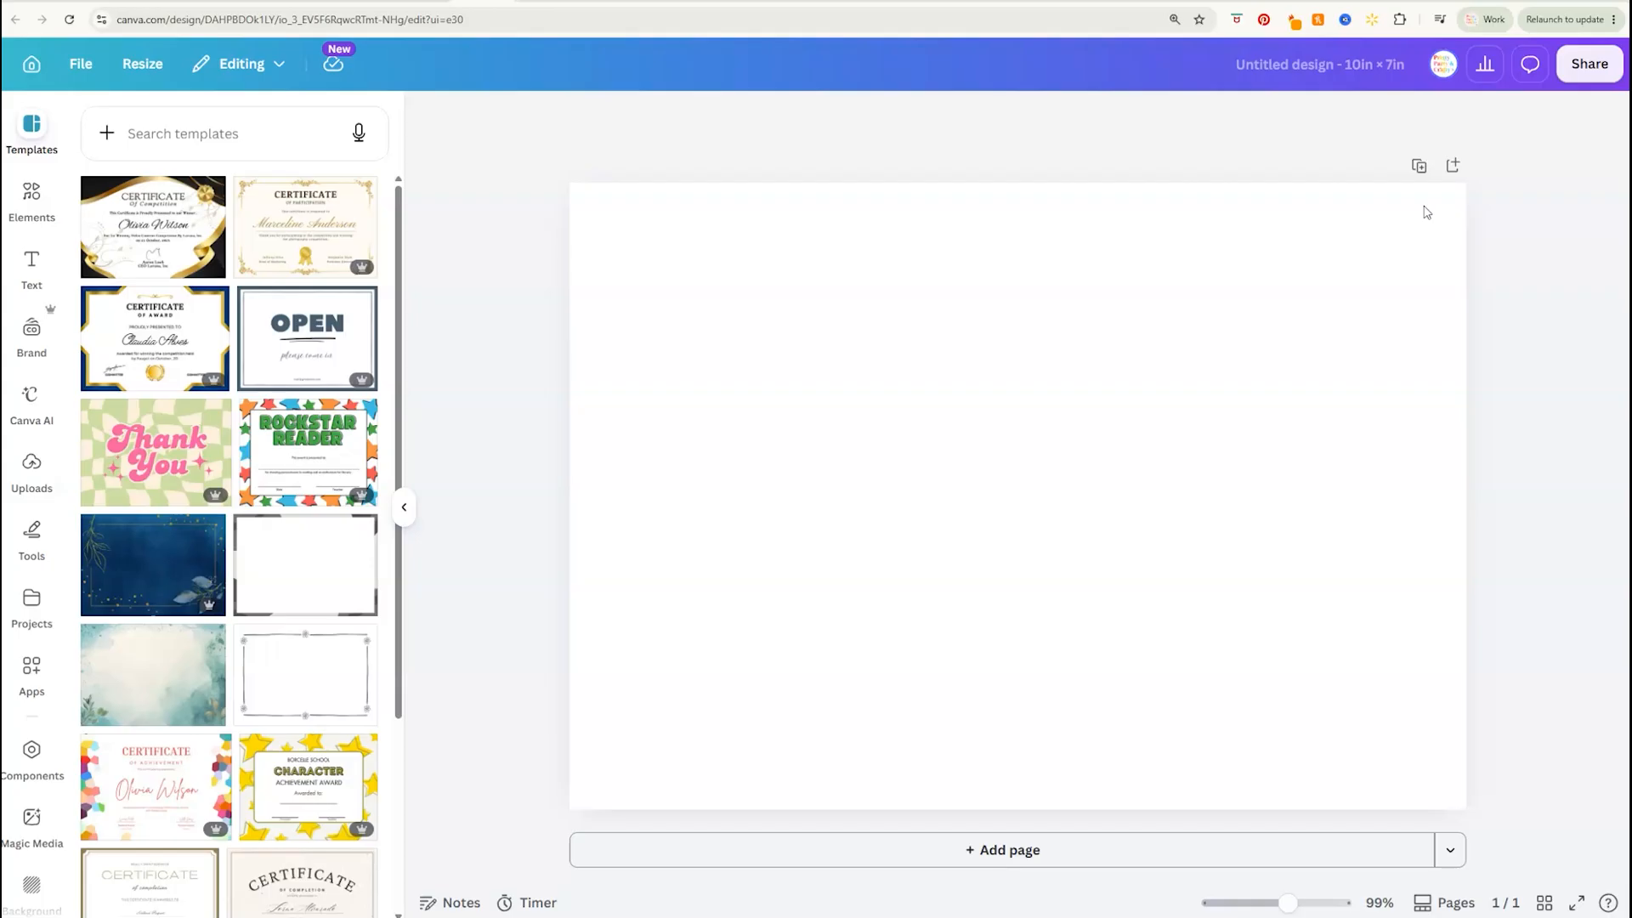
Show the rulers and place a vertical guide at 5 in to mark the card's fold
click(1227, 202)
click(404, 510)
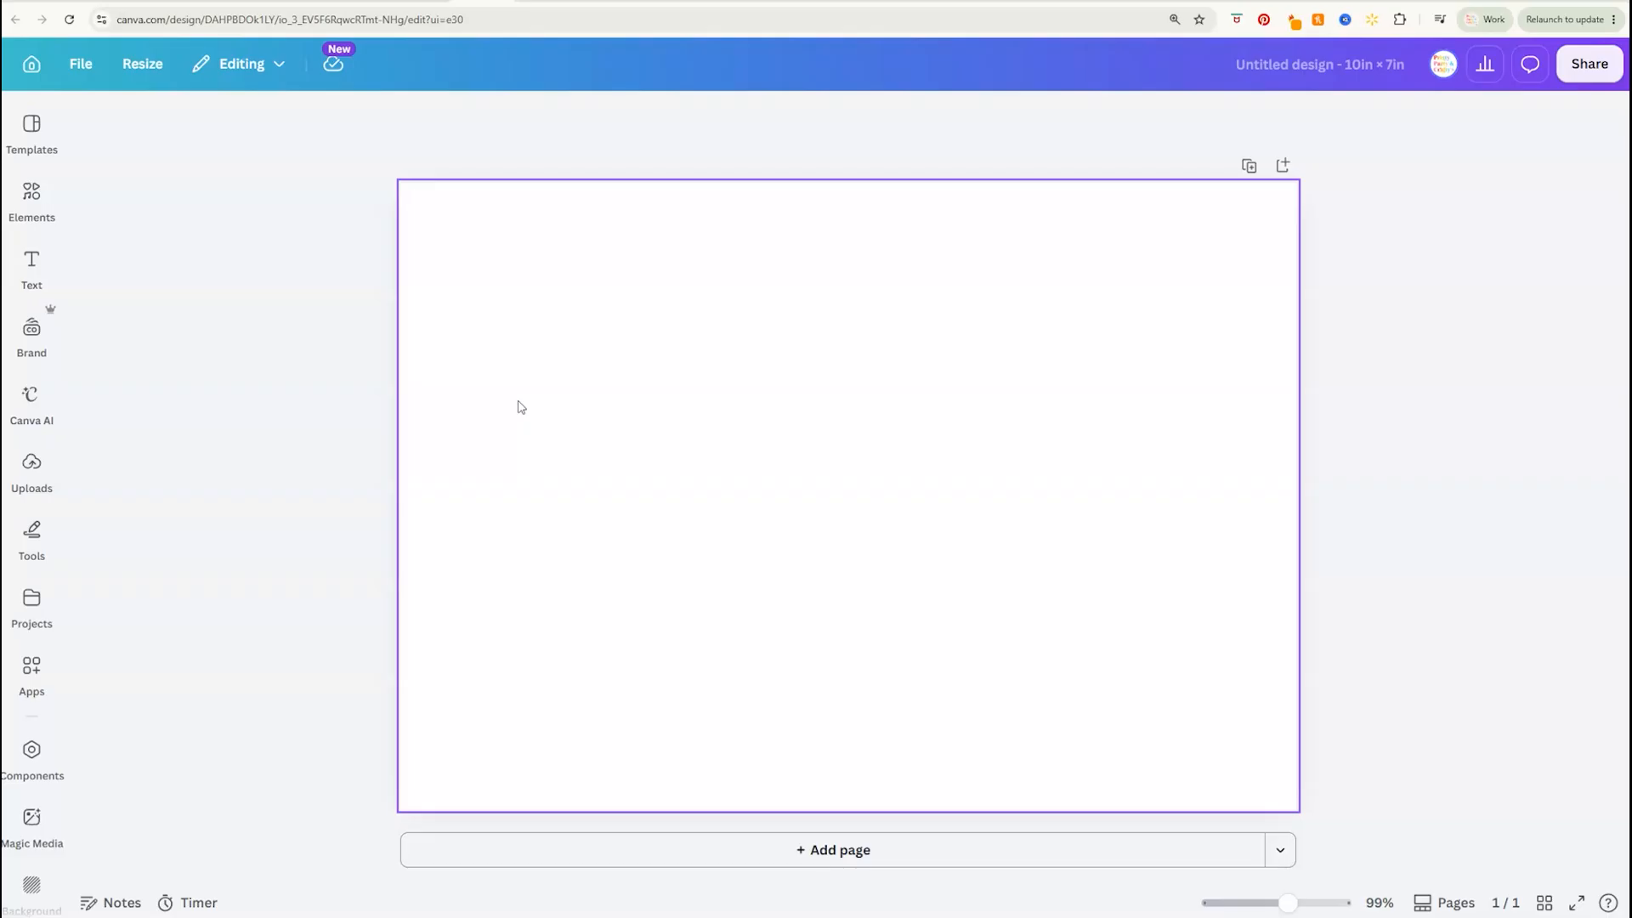
key(shift+r)
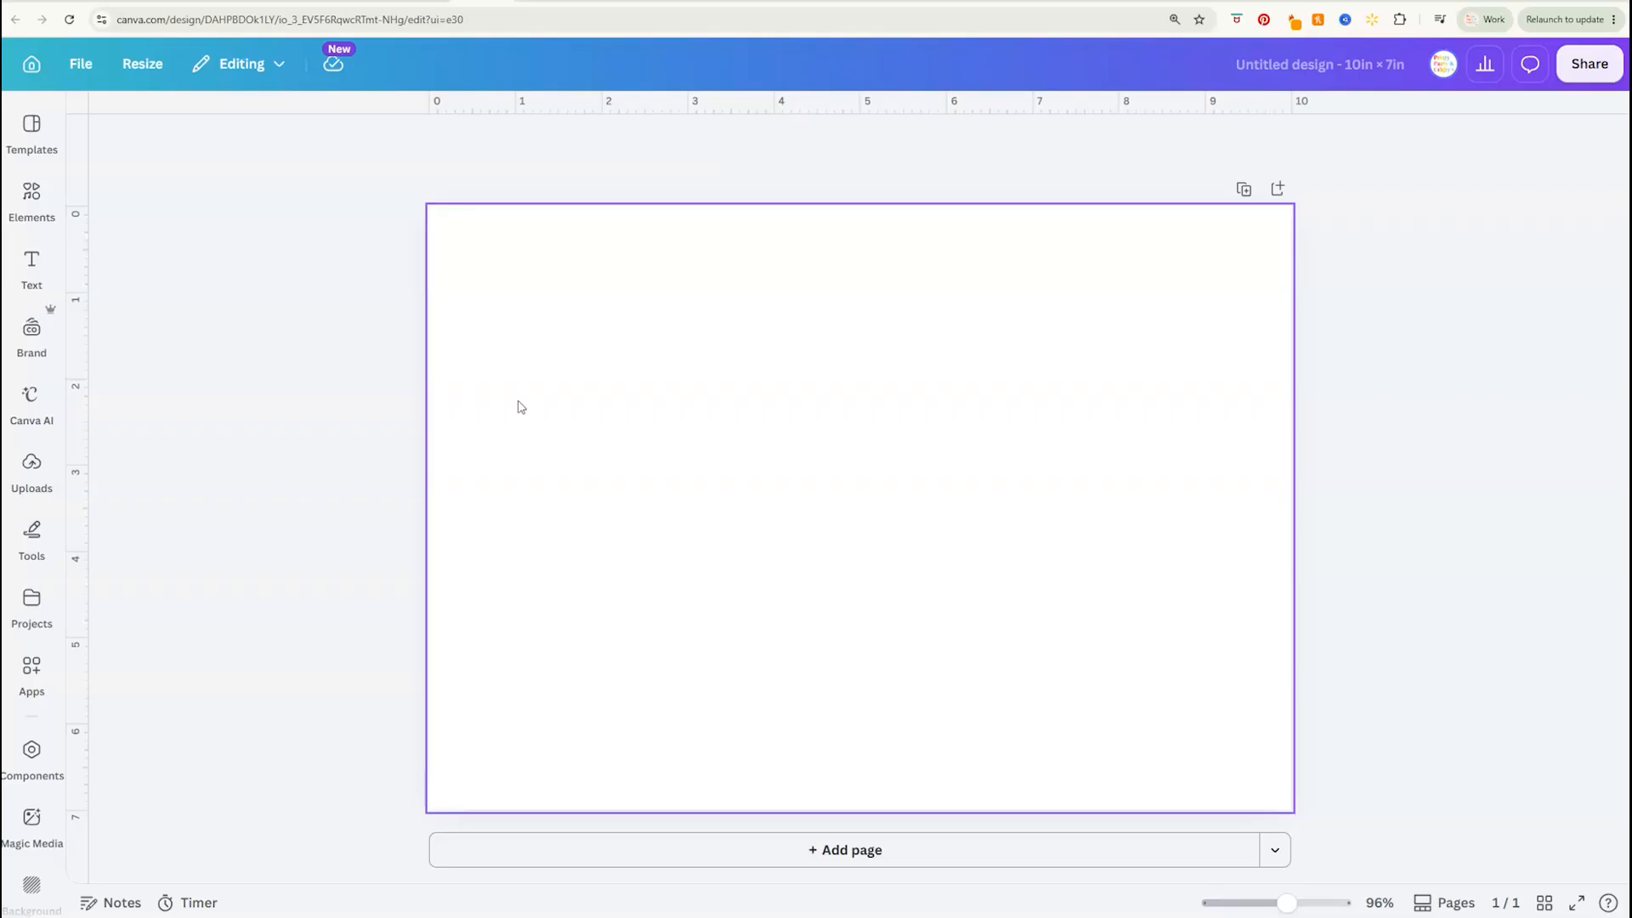
click(520, 400)
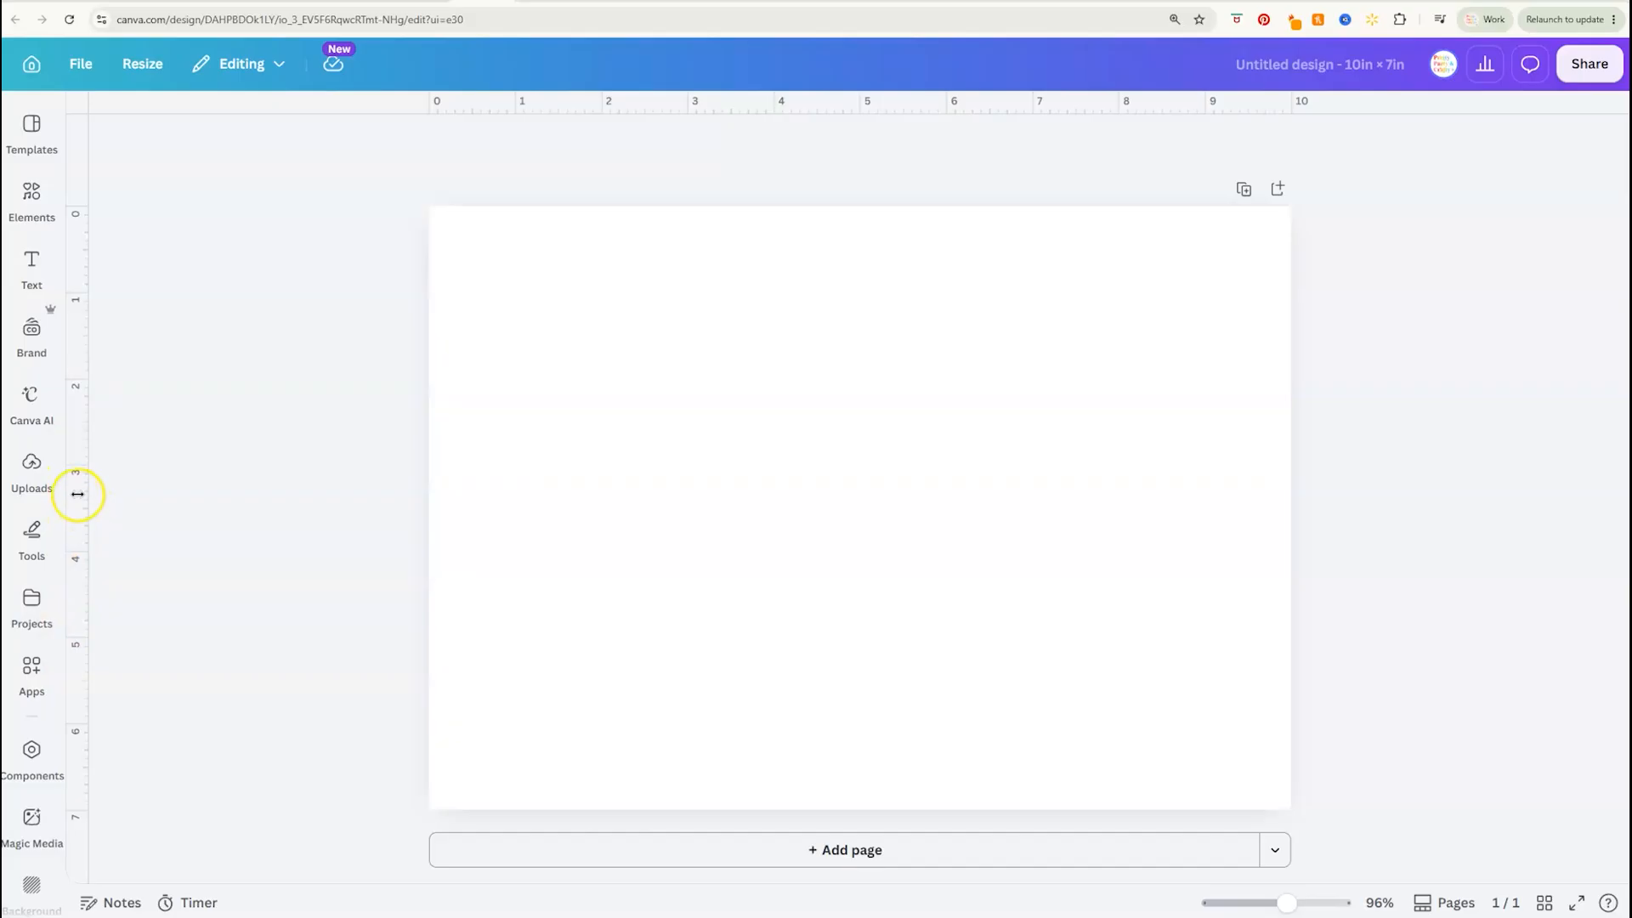
drag(78, 497, 860, 453)
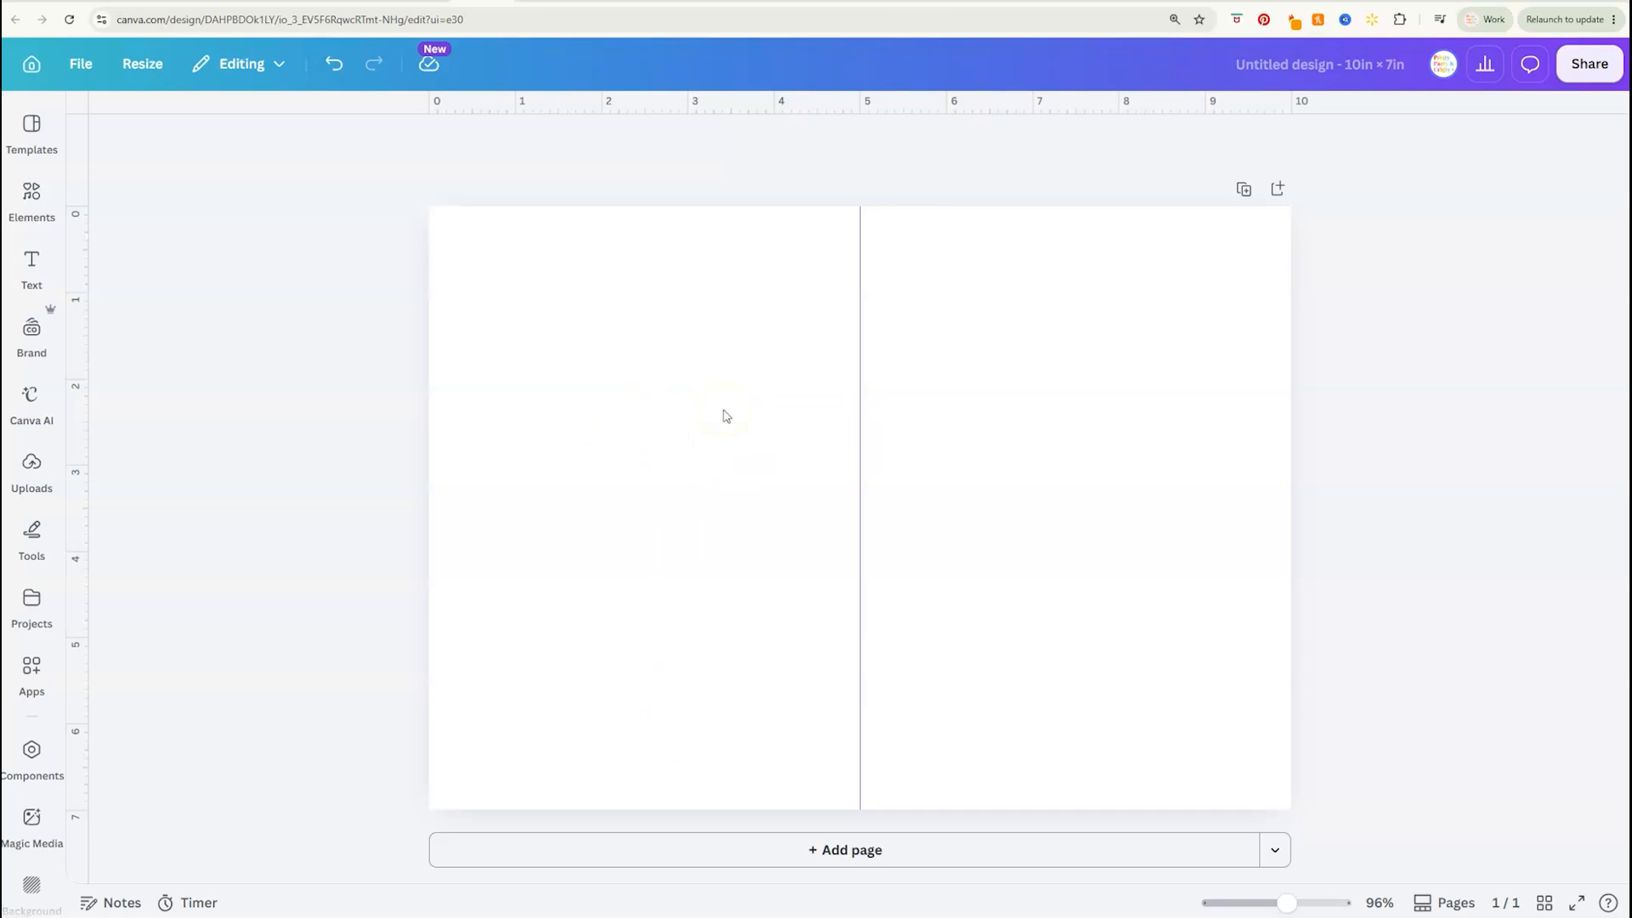
Draw a rectangle covering the page's left half up to the center guide and fill it light grey
key(r)
drag(811, 486, 476, 272)
drag(608, 293, 860, 294)
drag(644, 387, 608, 807)
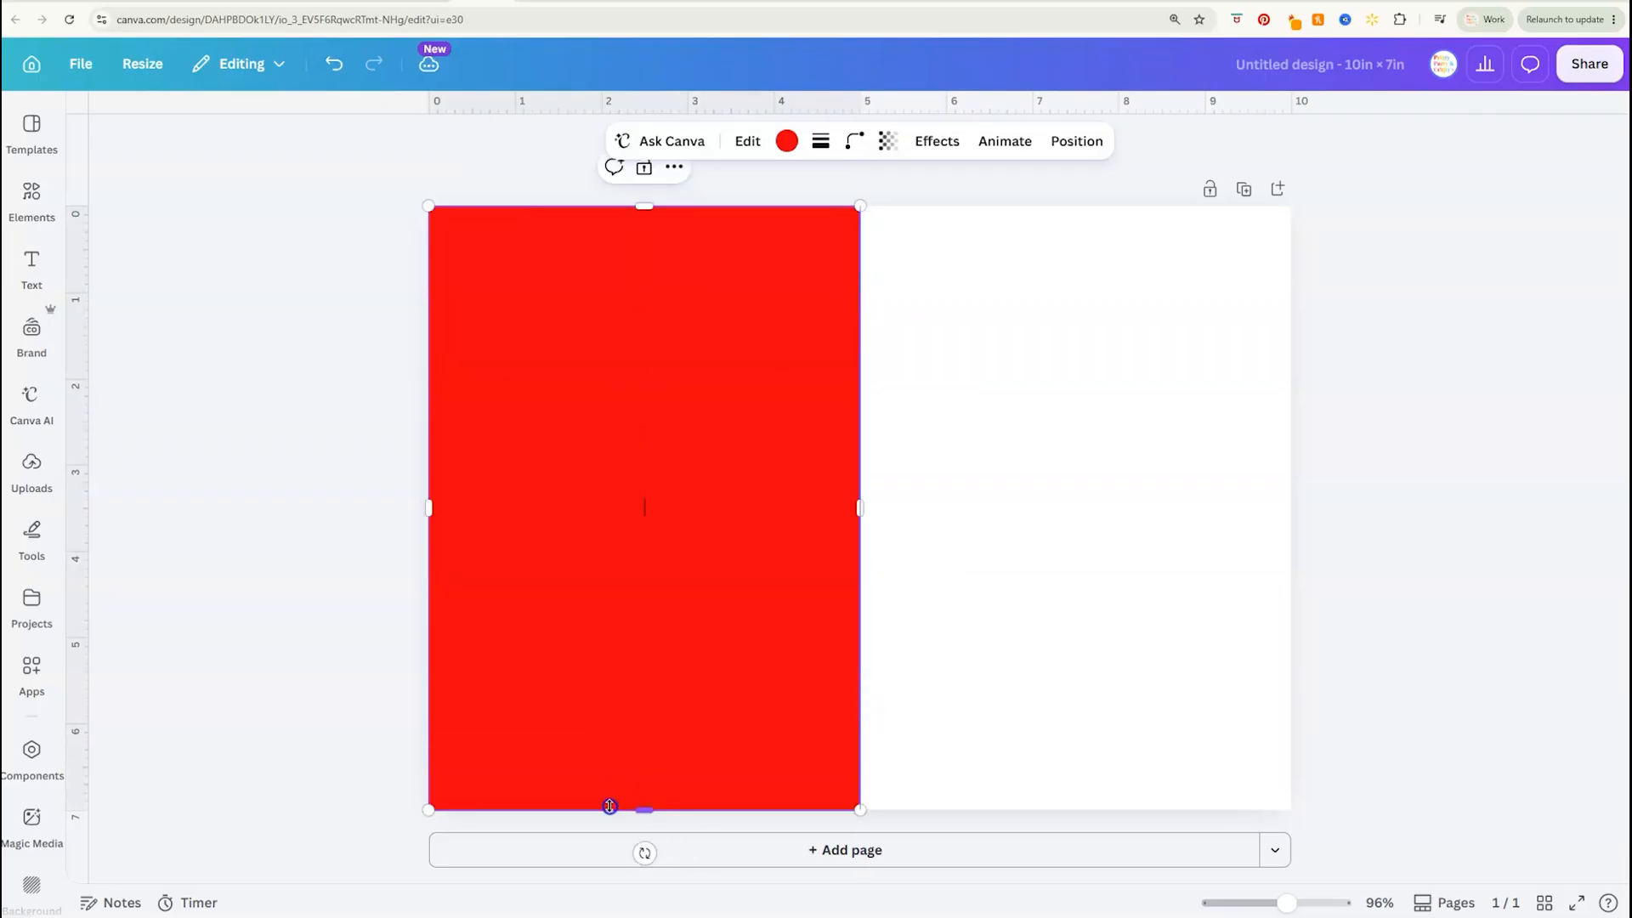
click(785, 141)
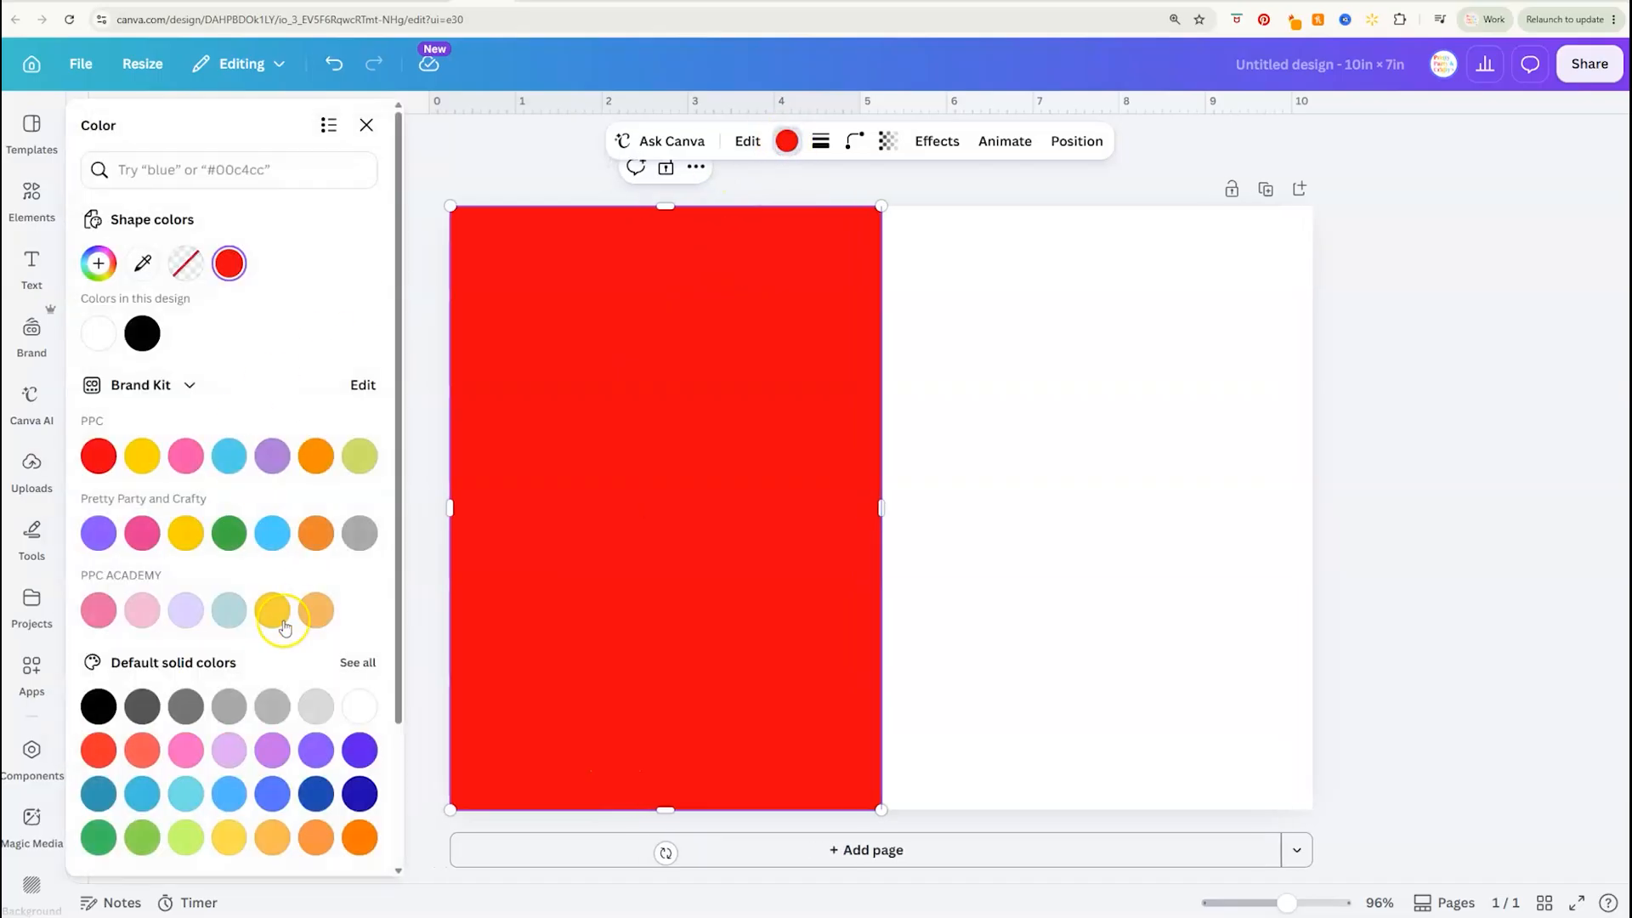
click(313, 705)
click(978, 495)
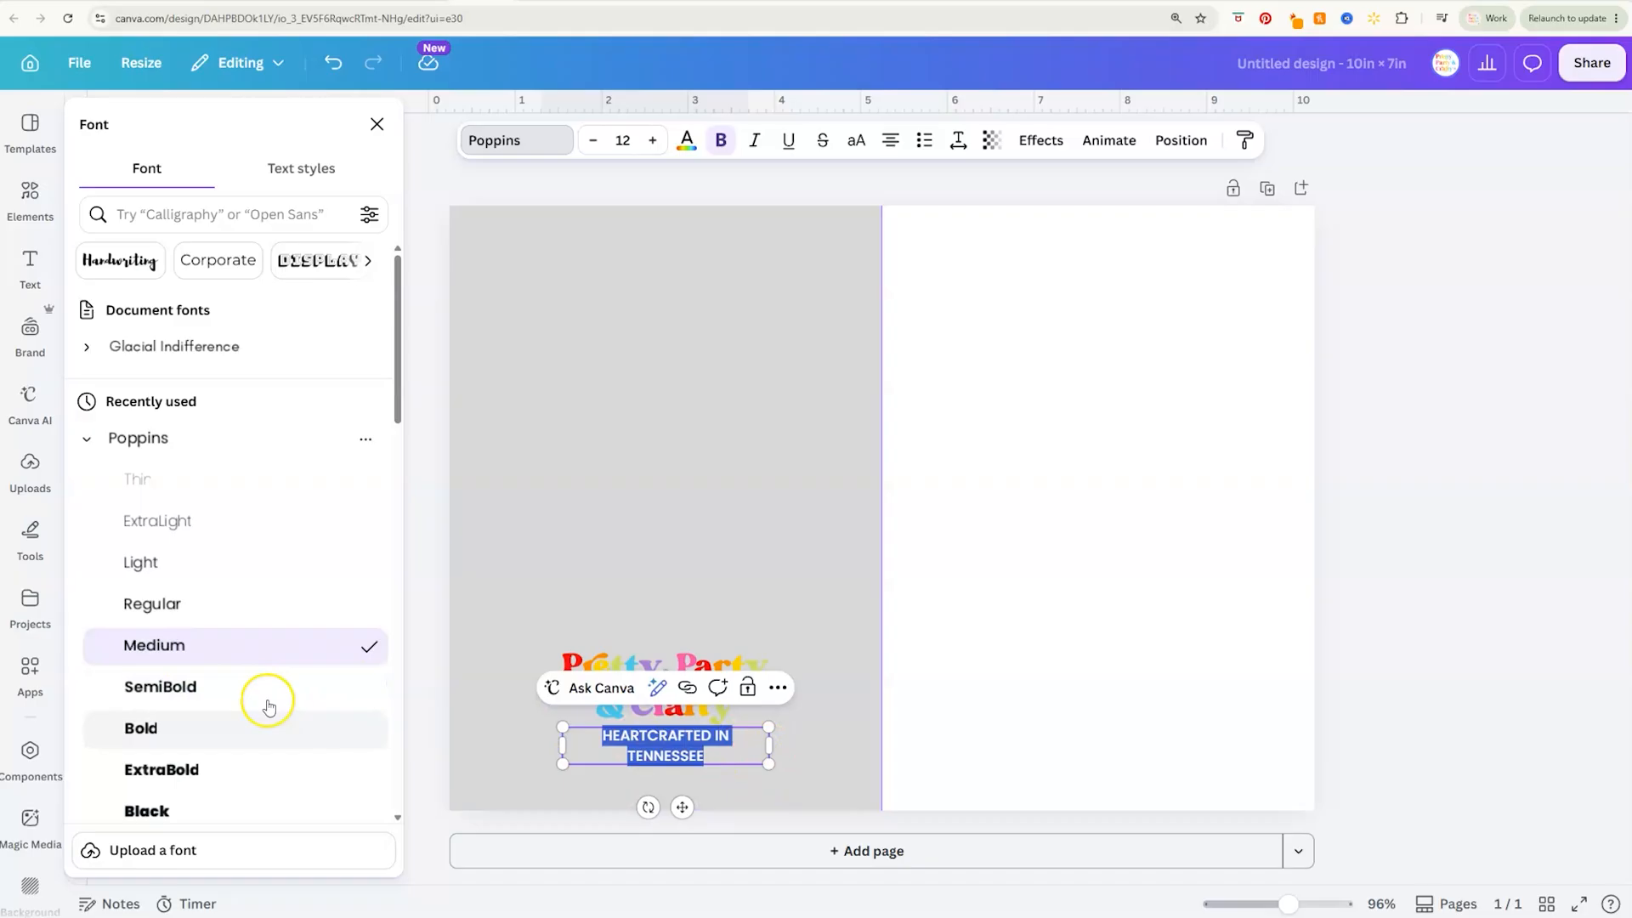
Duplicate the HEARTCRAFTED IN TENNESSEE line below itself for shop.PrettyPartyAndCrafty.com and color both lines grey
click(262, 703)
drag(693, 737, 694, 759)
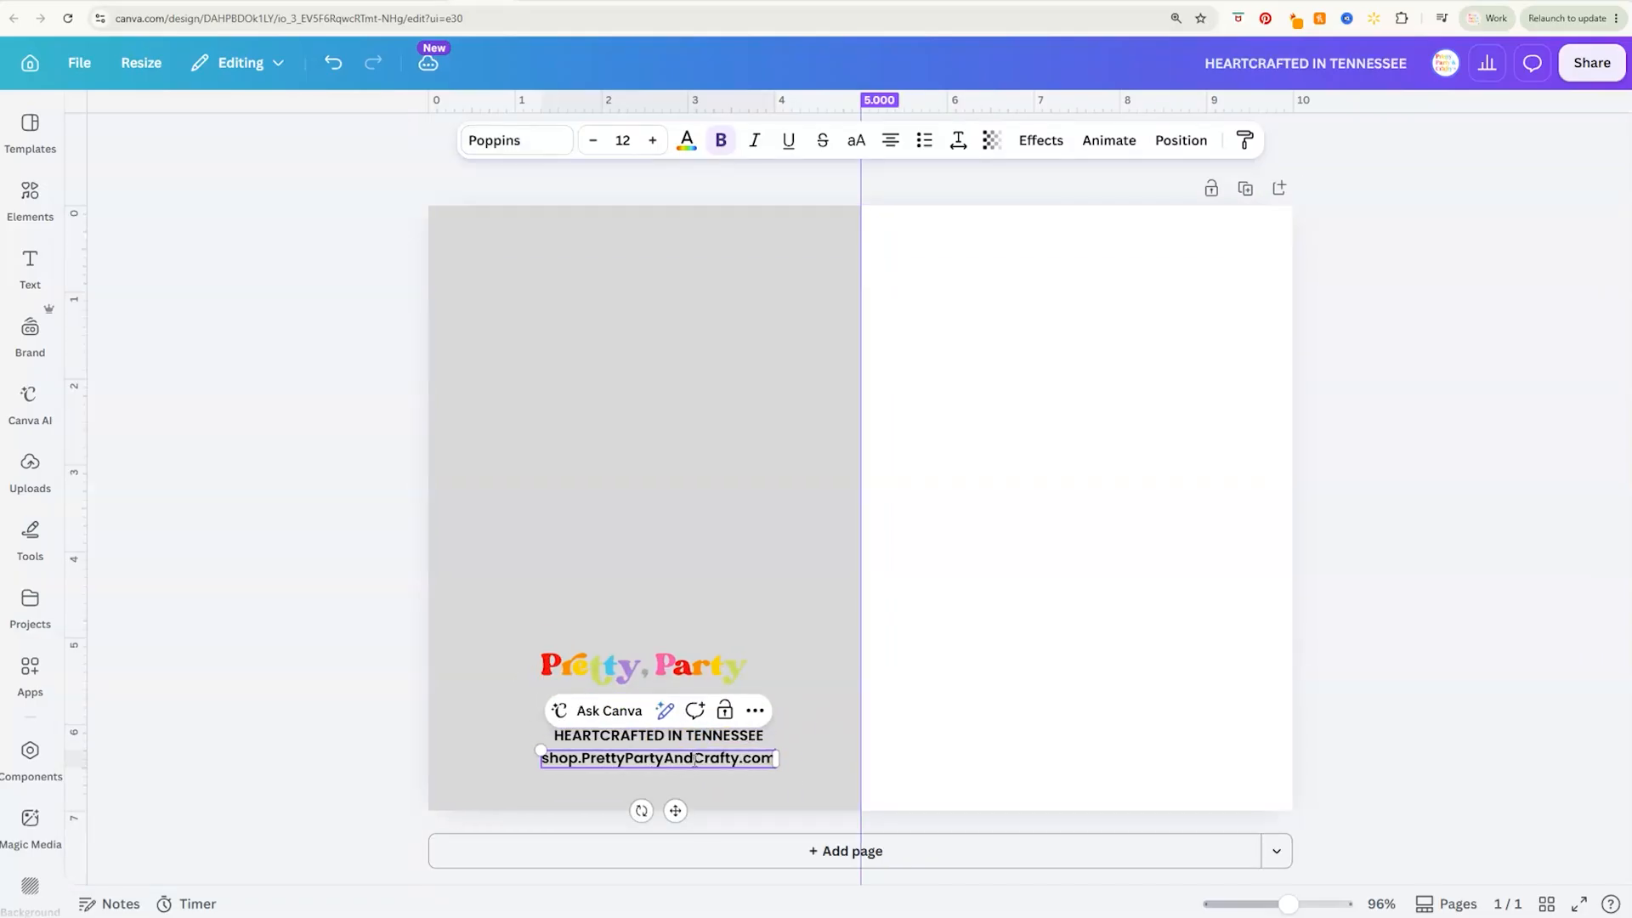
click(516, 140)
click(958, 140)
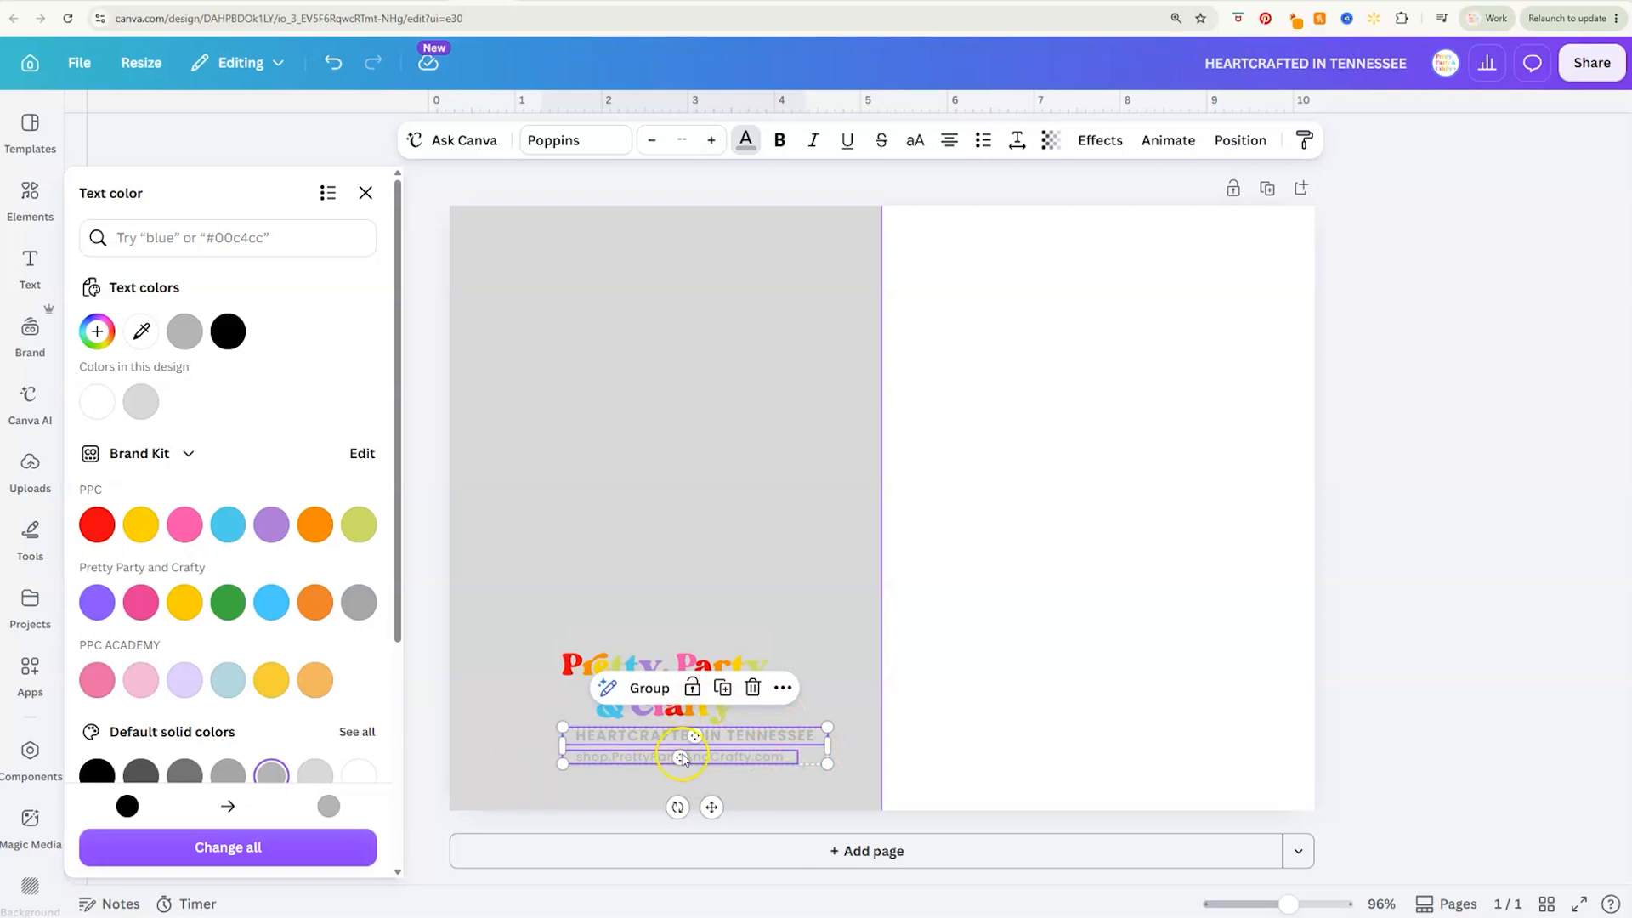
Center the logo and its two text lines horizontally on the grey rectangle, and move them slightly lower
shift+click(619, 718)
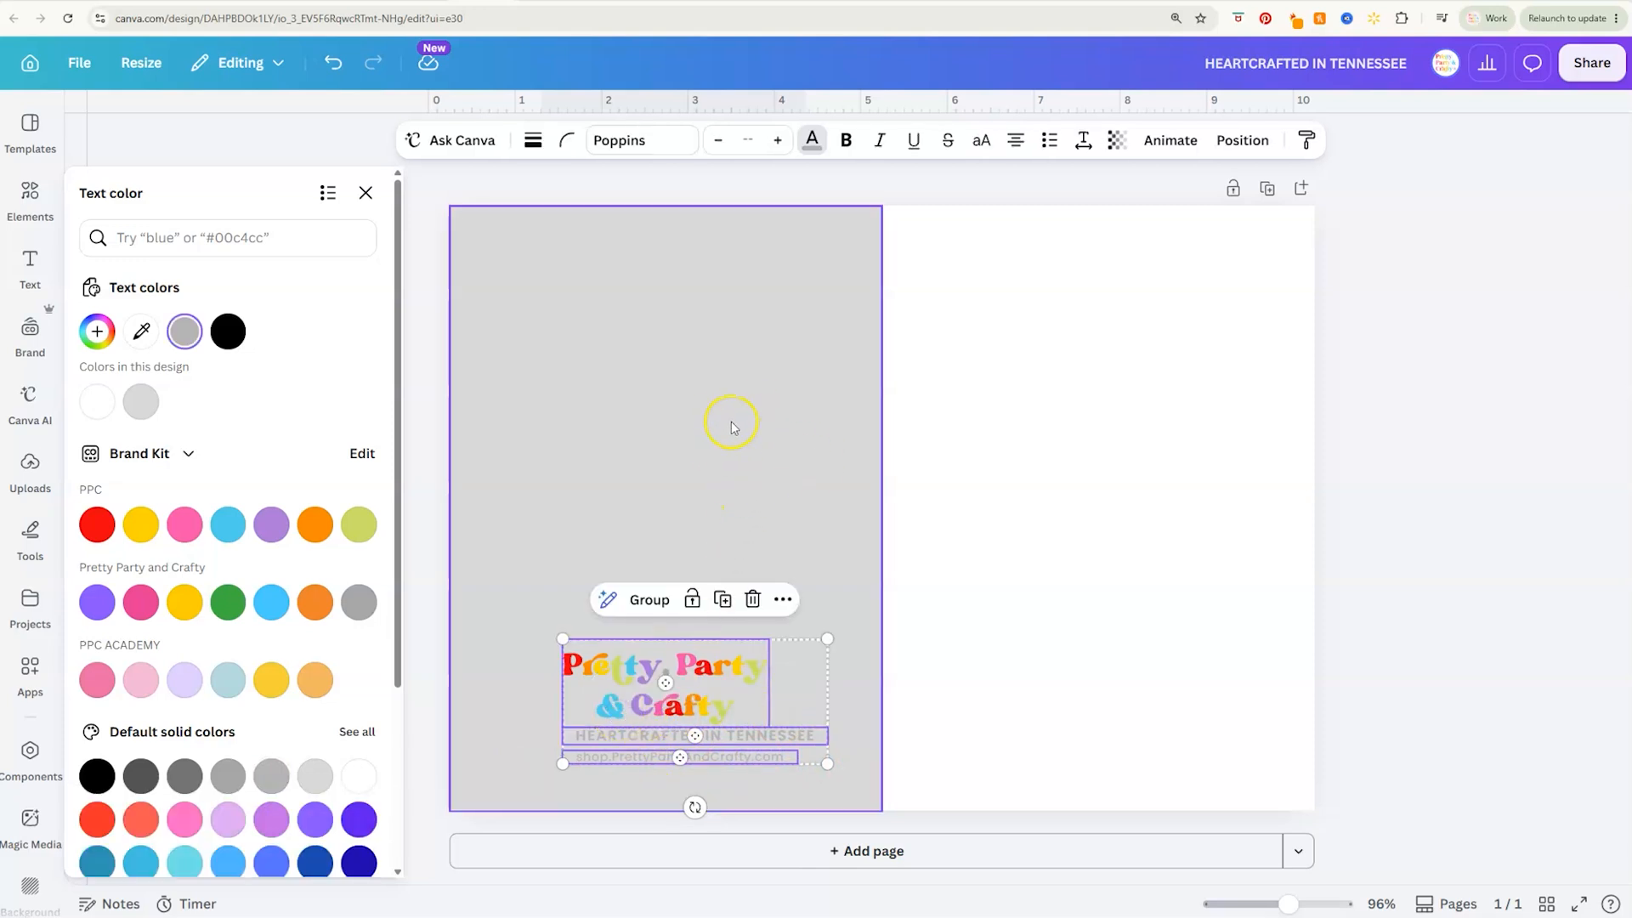
shift+click(542, 516)
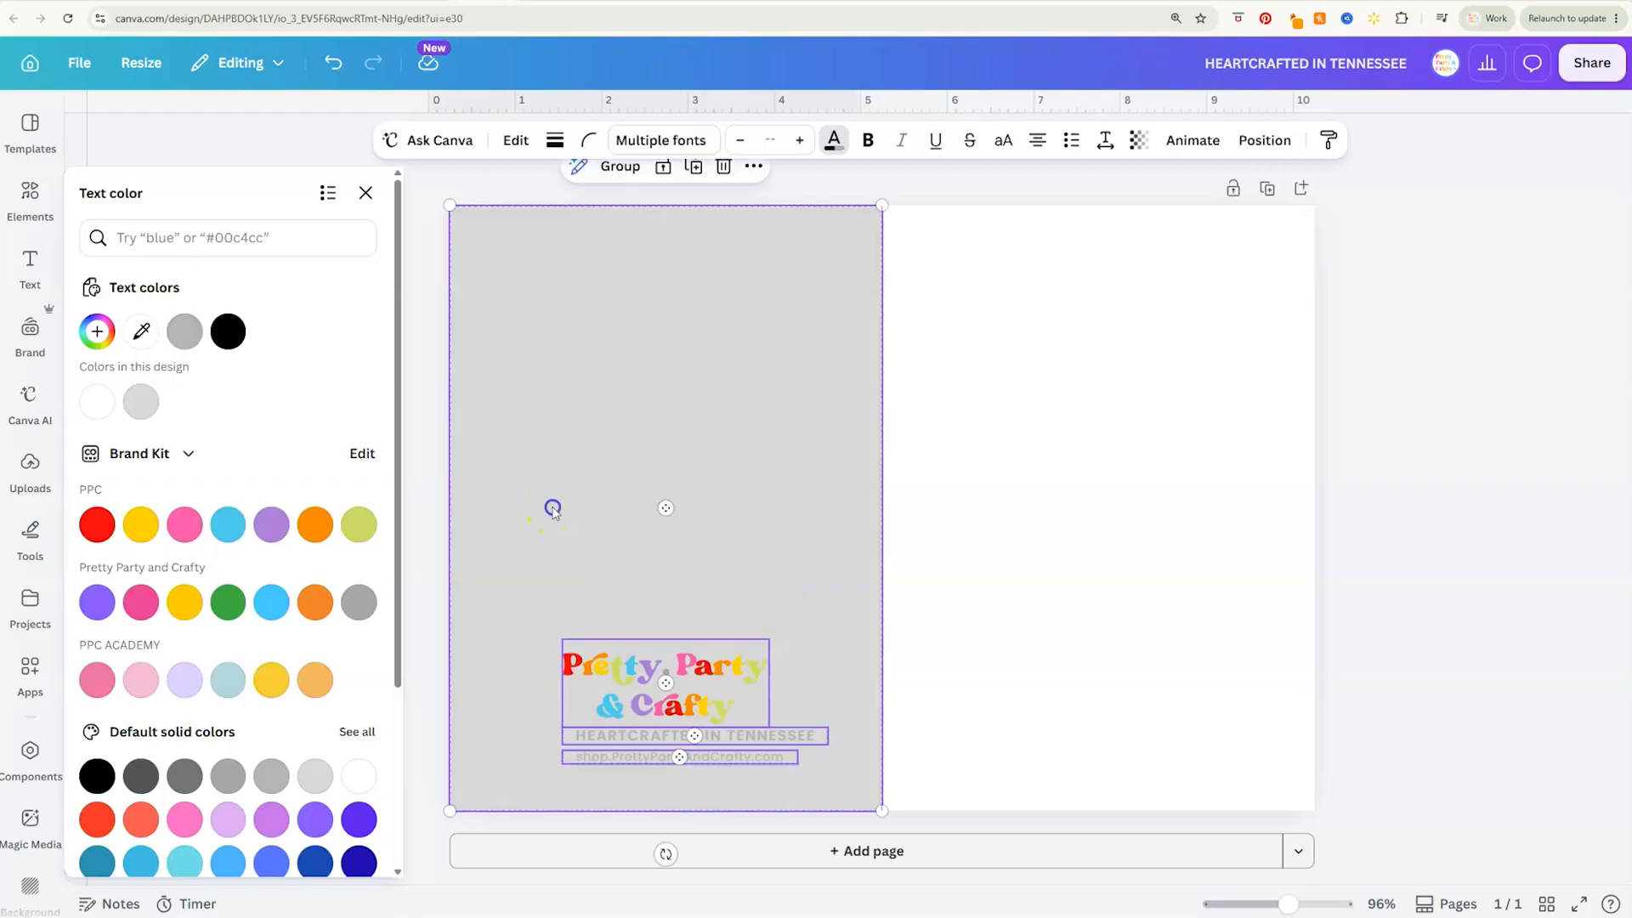
right_click(786, 514)
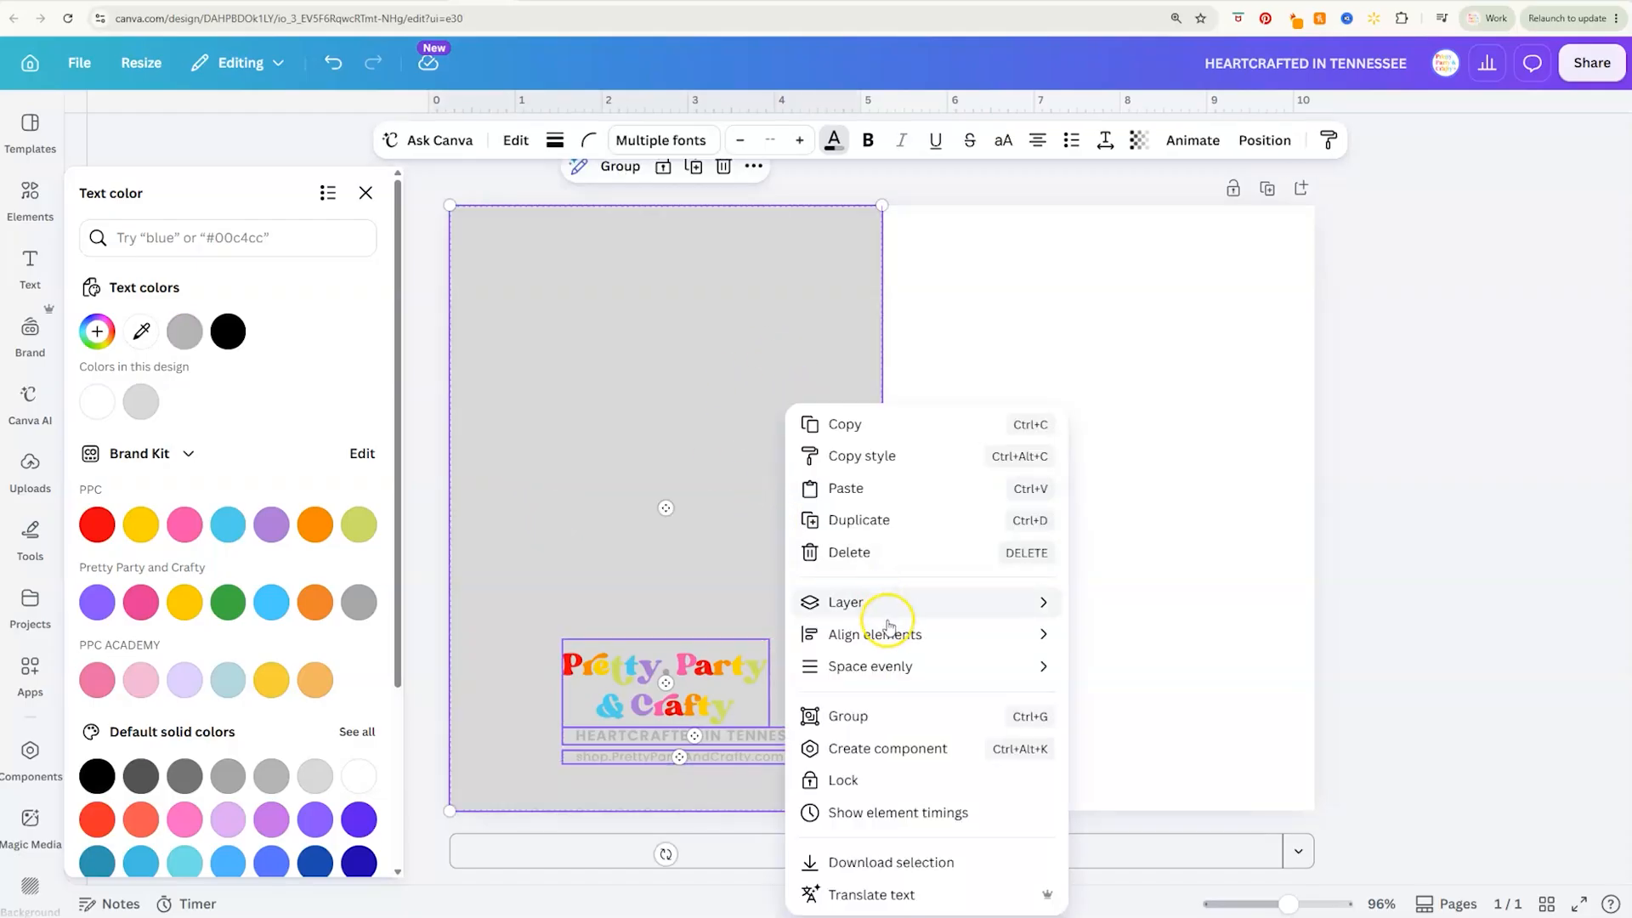
mouse_move(884, 631)
click(1164, 669)
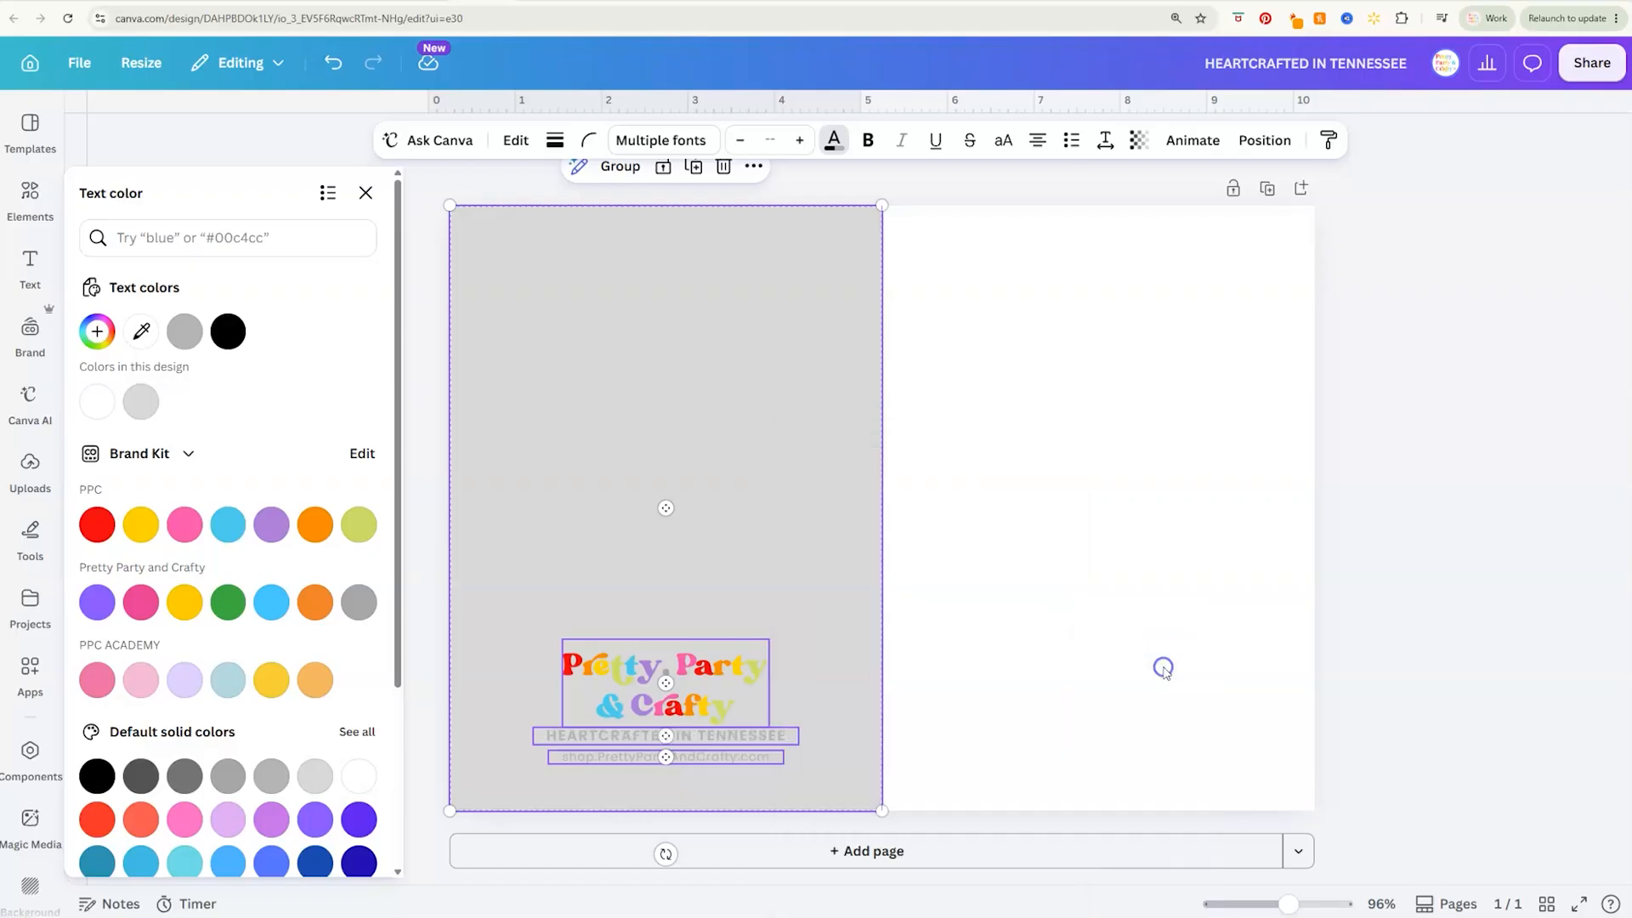
key(ctrl+z)
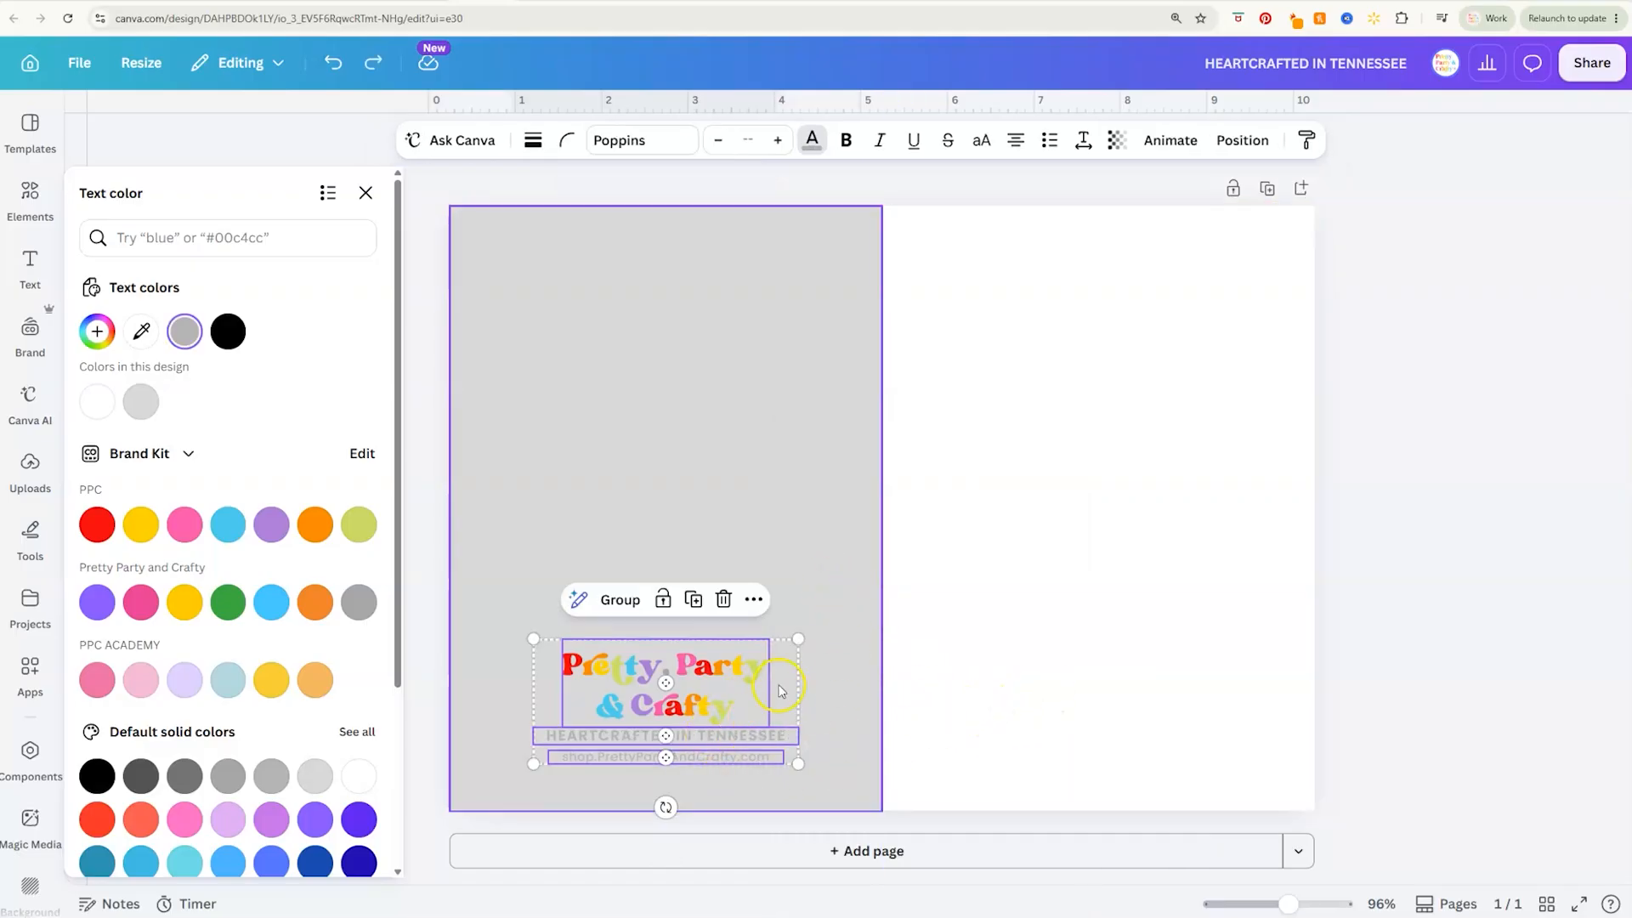
drag(693, 672, 690, 693)
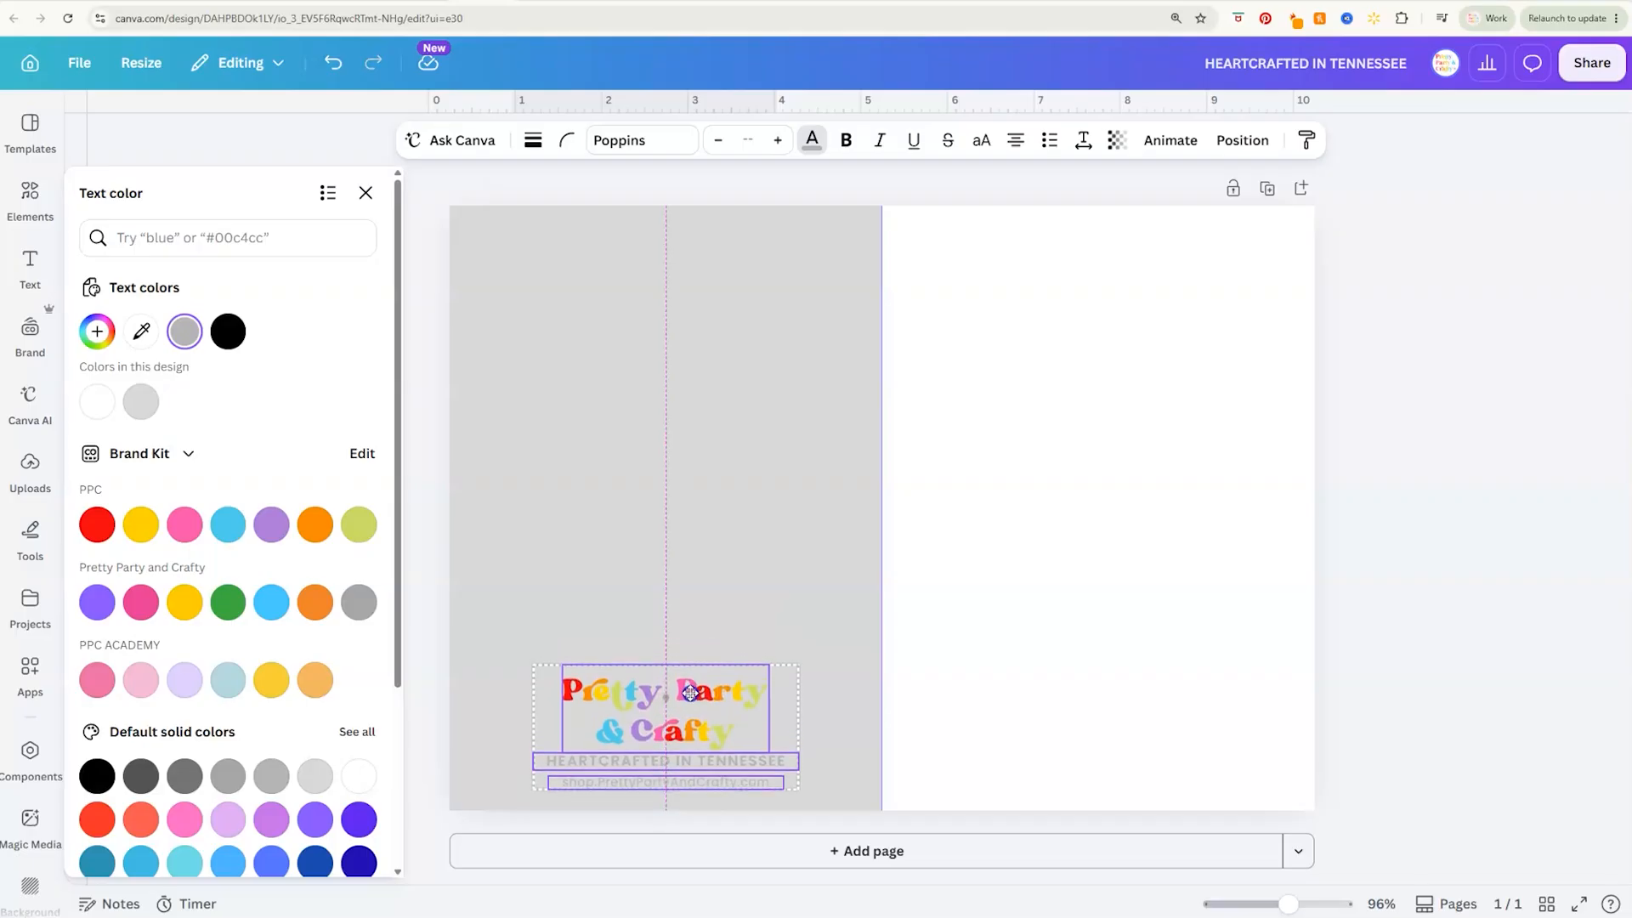
Delete the light grey rectangle from the card's back half
click(816, 594)
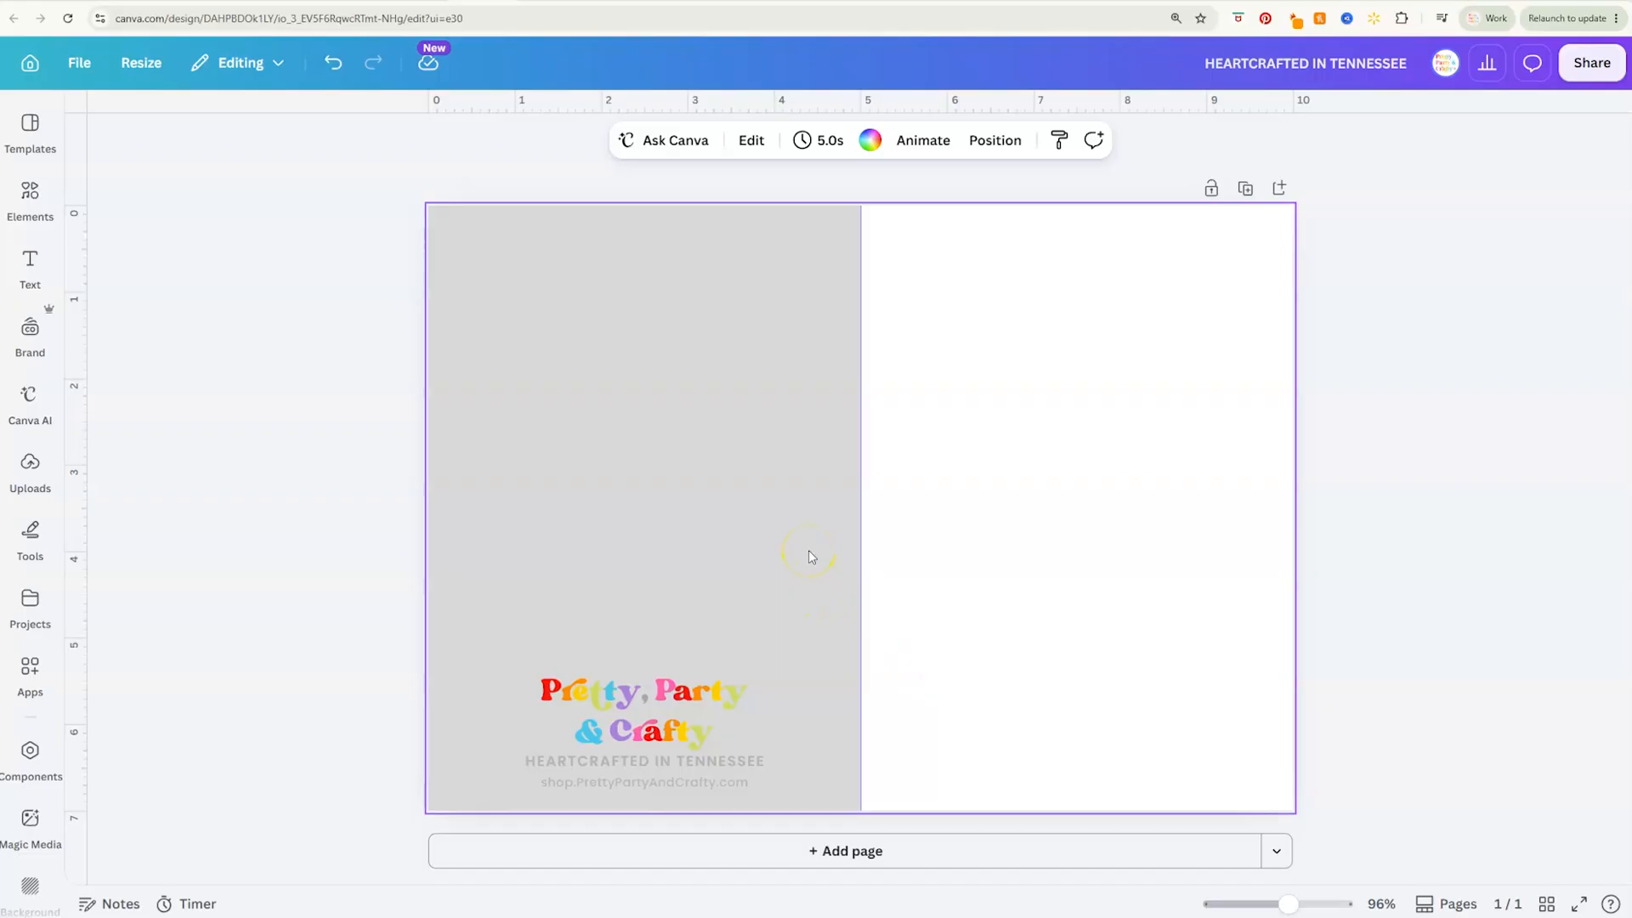
click(810, 557)
key(Delete)
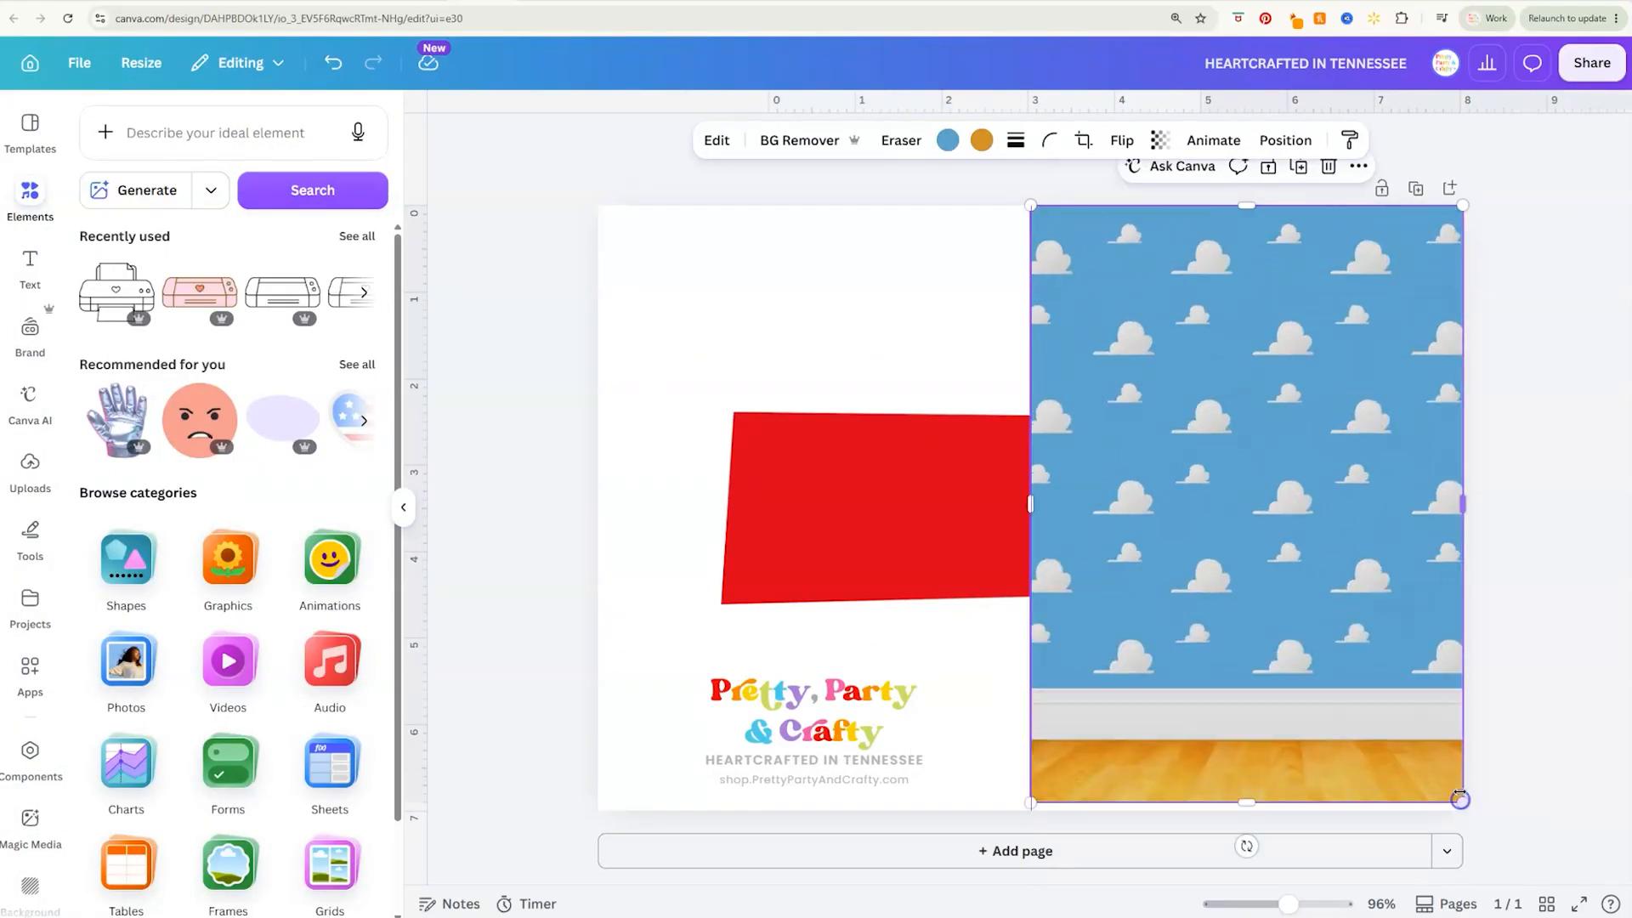
Place a red banner on the cloud-patterned front cover and arrange the yellow COLLEGE letters over it
drag(928, 519, 1208, 561)
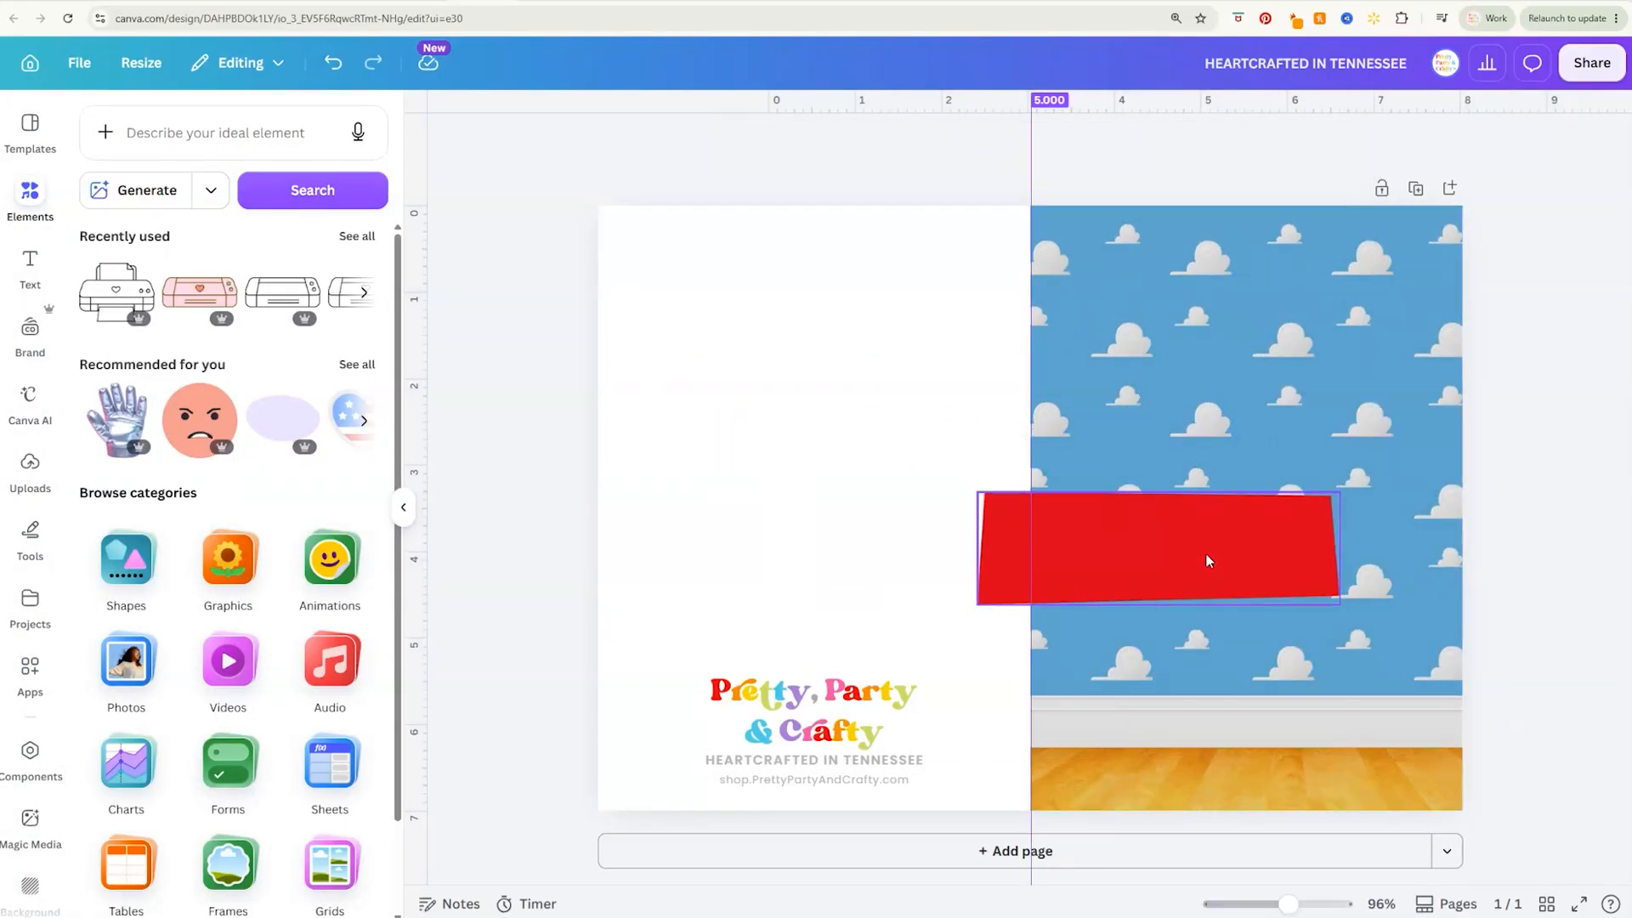
click(198, 314)
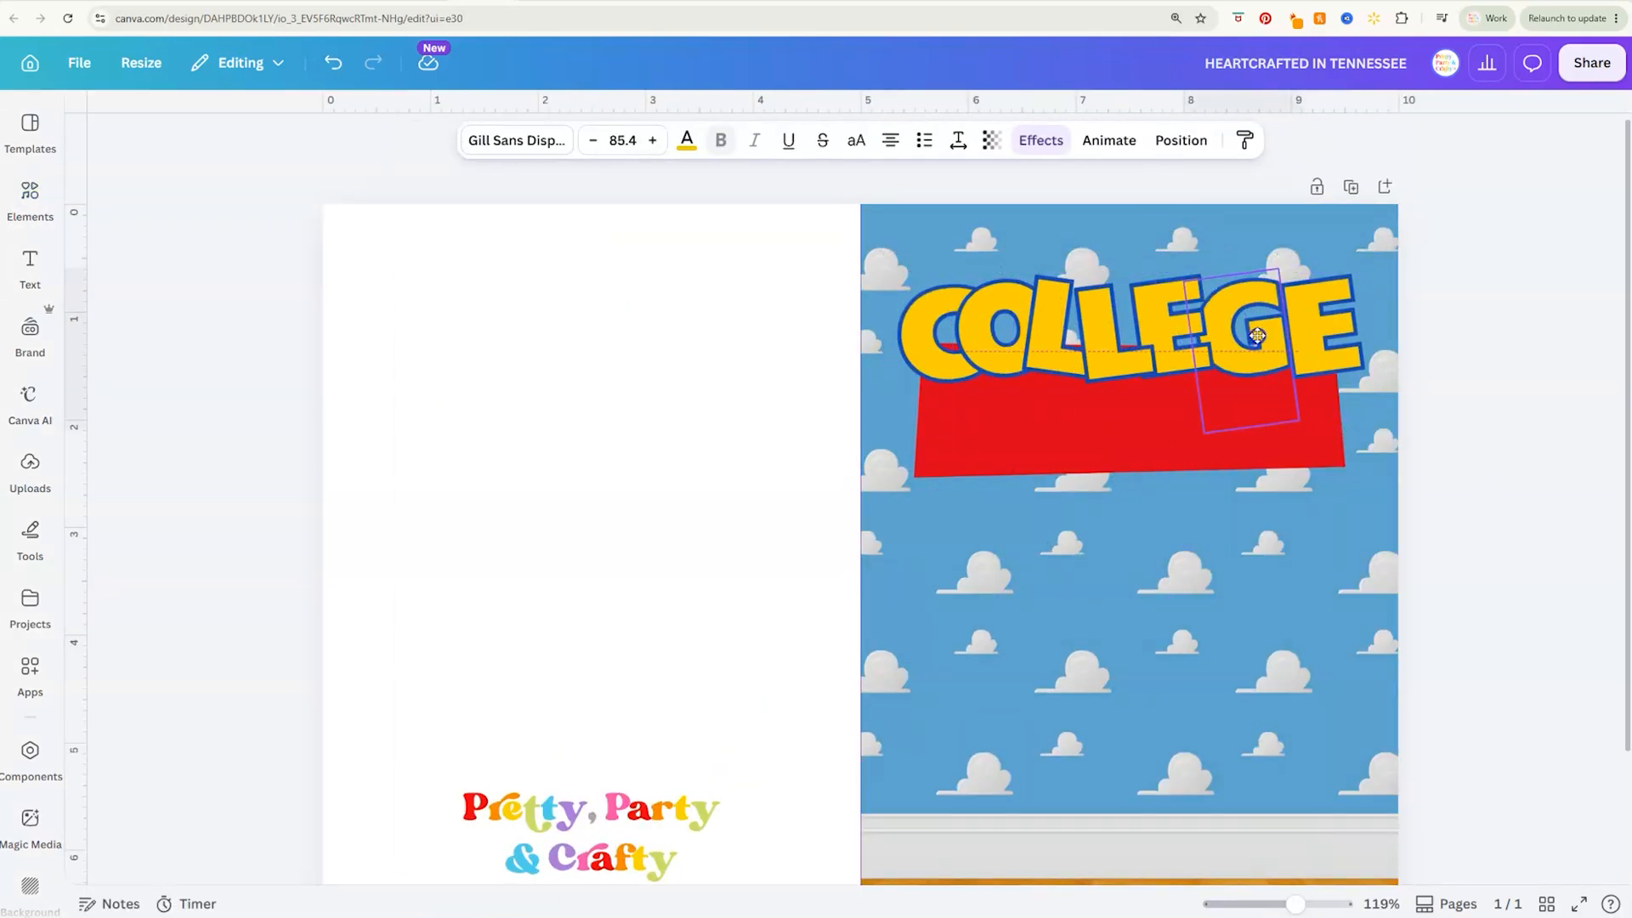
click(1181, 140)
click(313, 167)
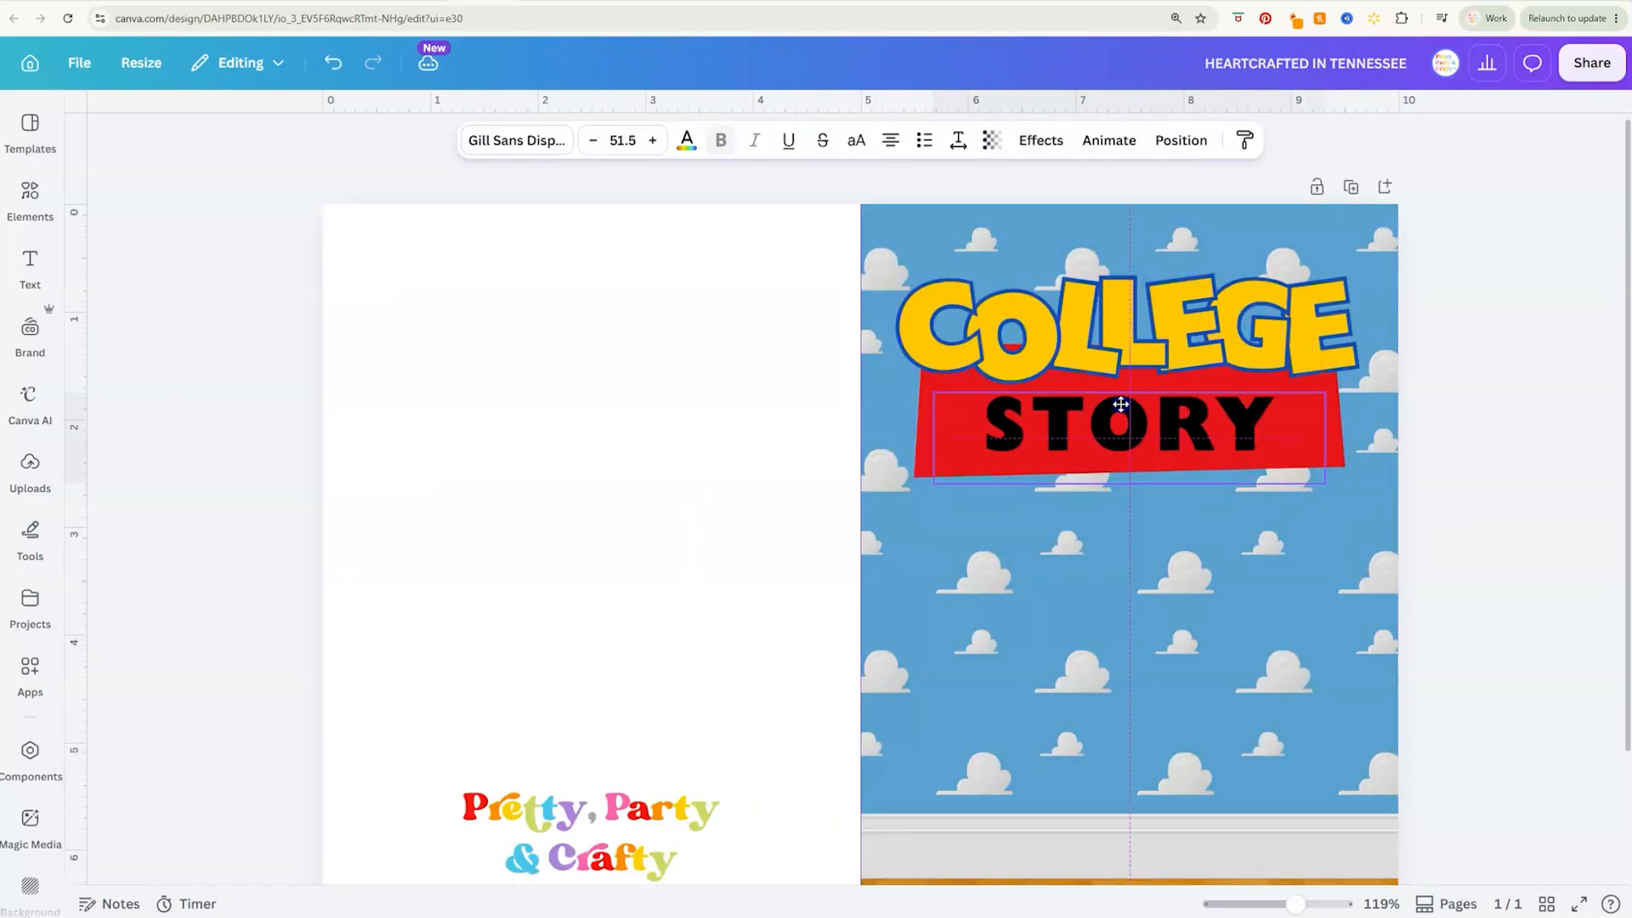
click(950, 459)
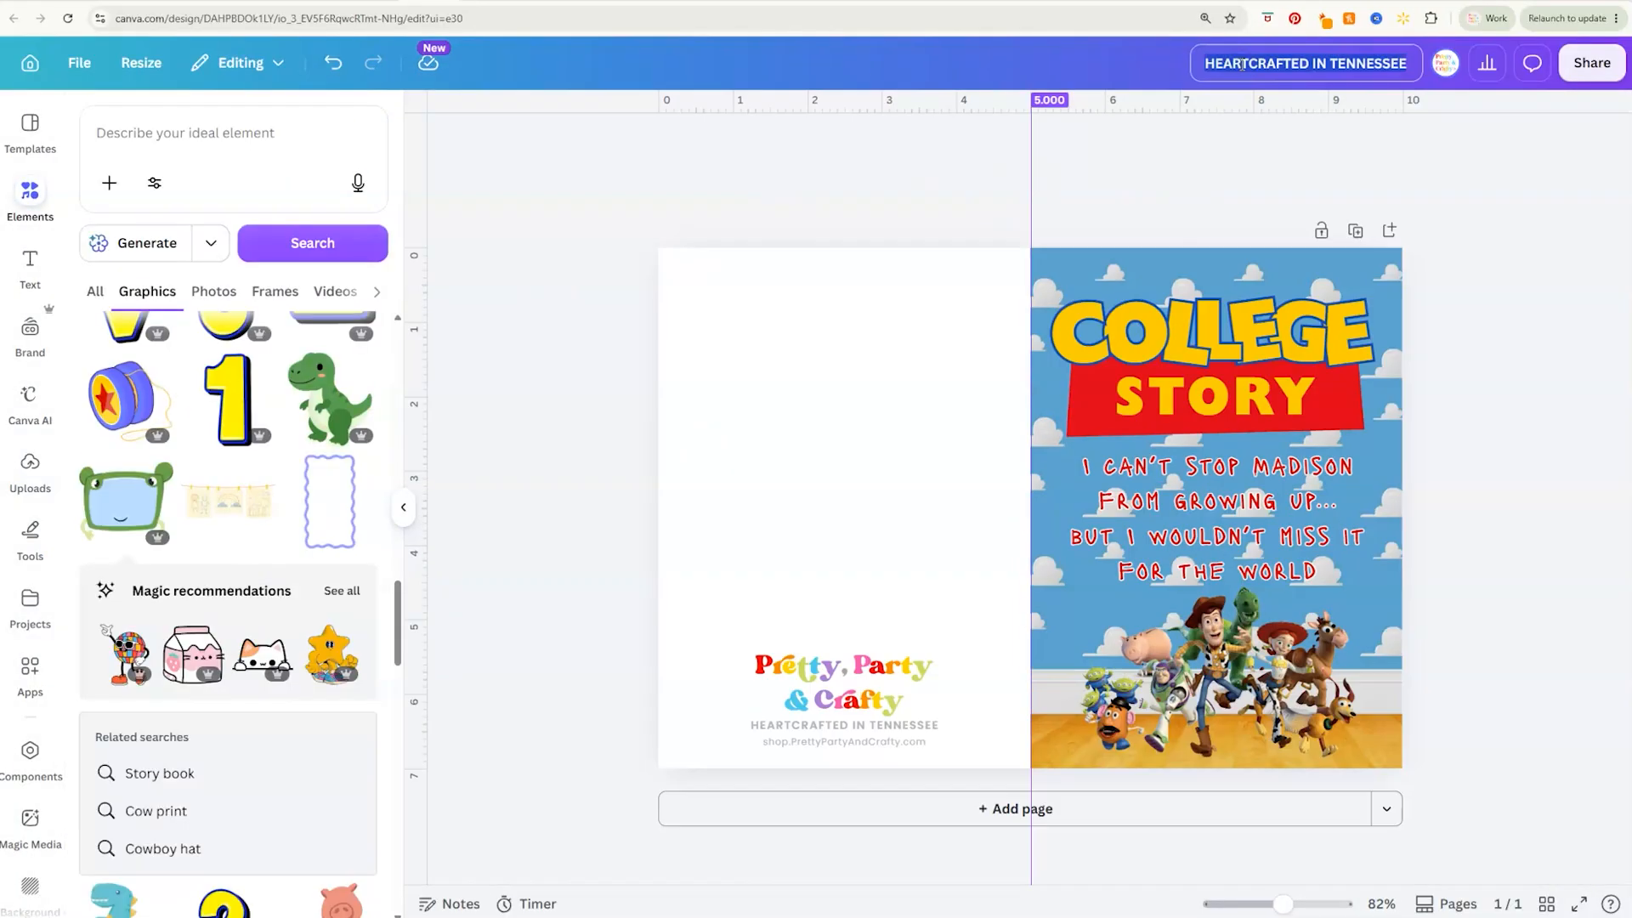
Rename the design as "Greeting Card-College Story"
click(1241, 63)
text(Greeting Card-College Story)
click(1267, 158)
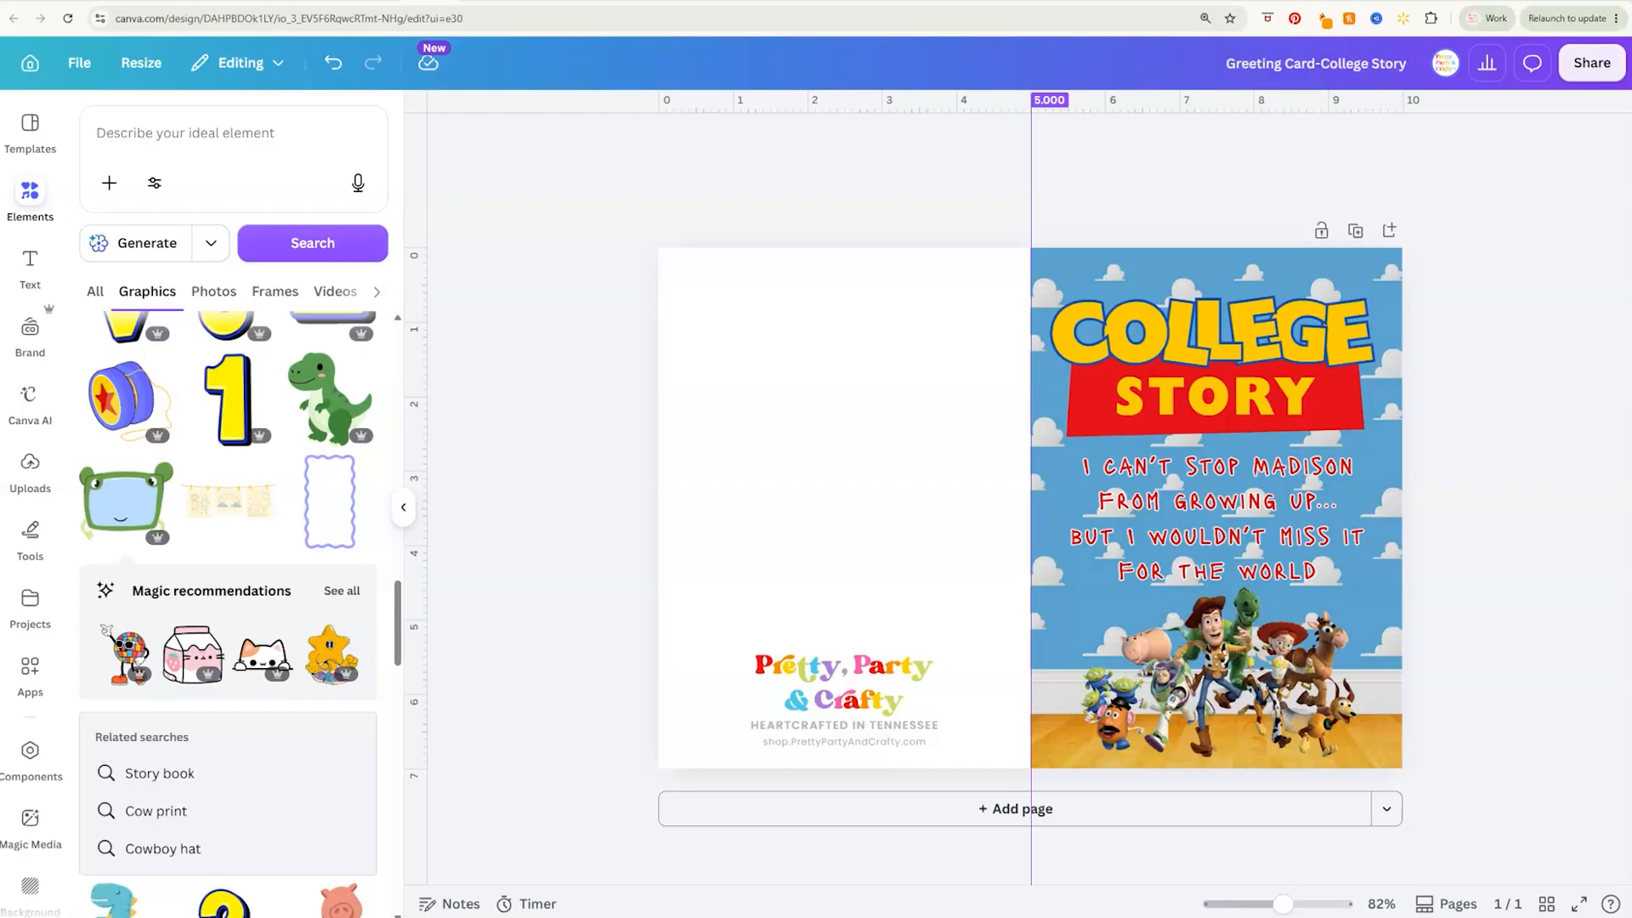
Download the card as a flattened PDF Print file with the RGB color profile
click(1590, 63)
click(1293, 519)
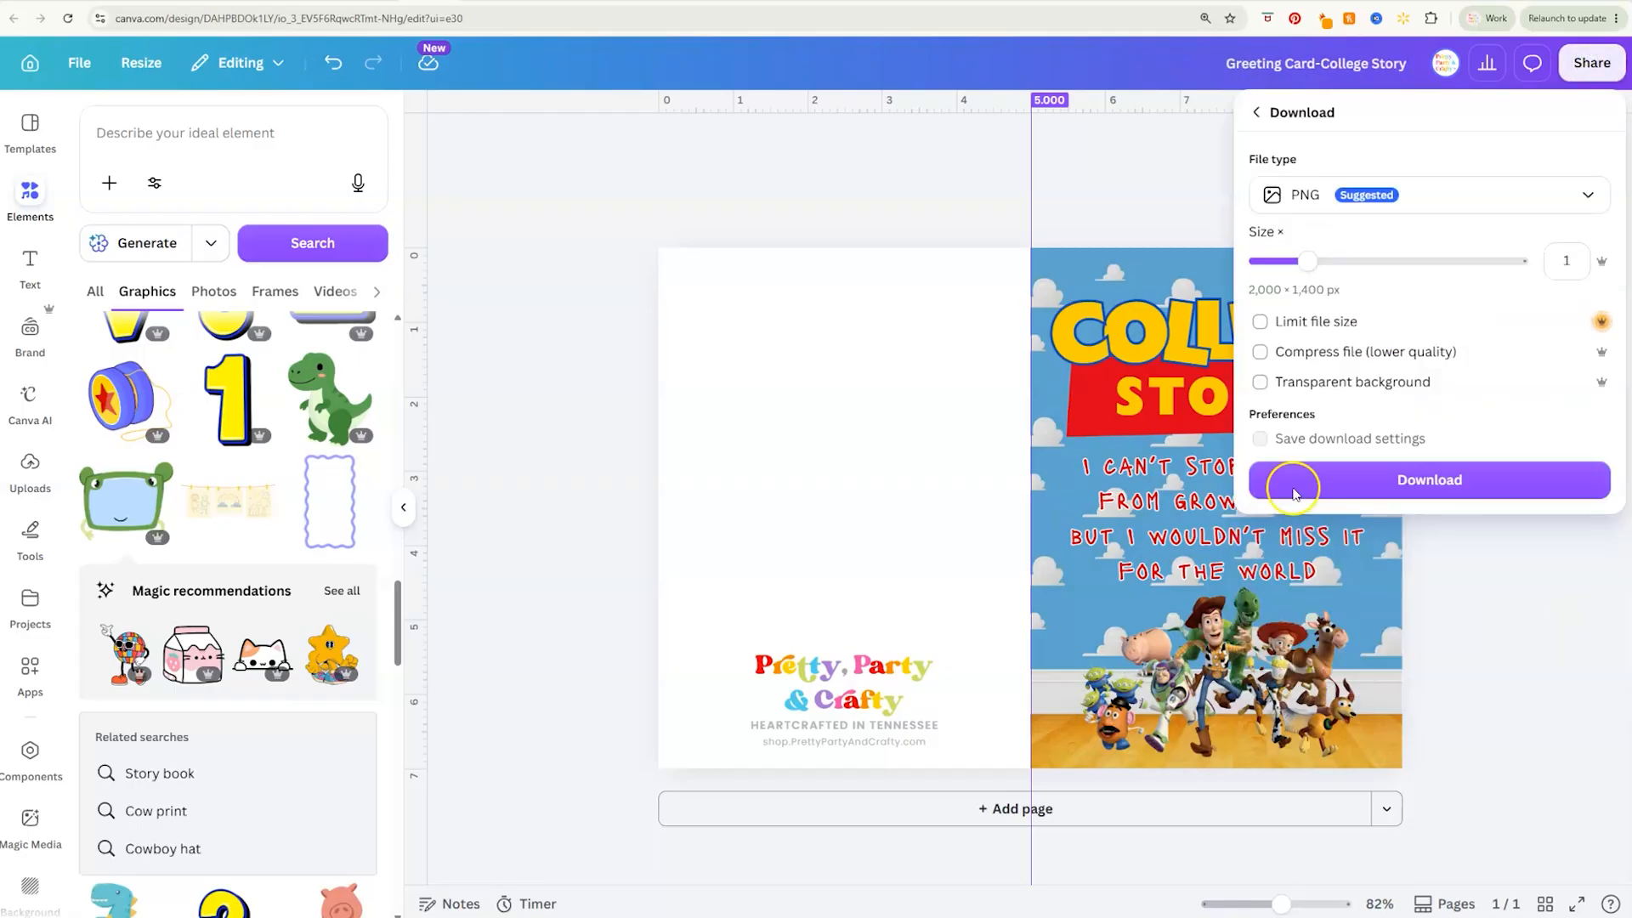
click(1427, 215)
click(1379, 419)
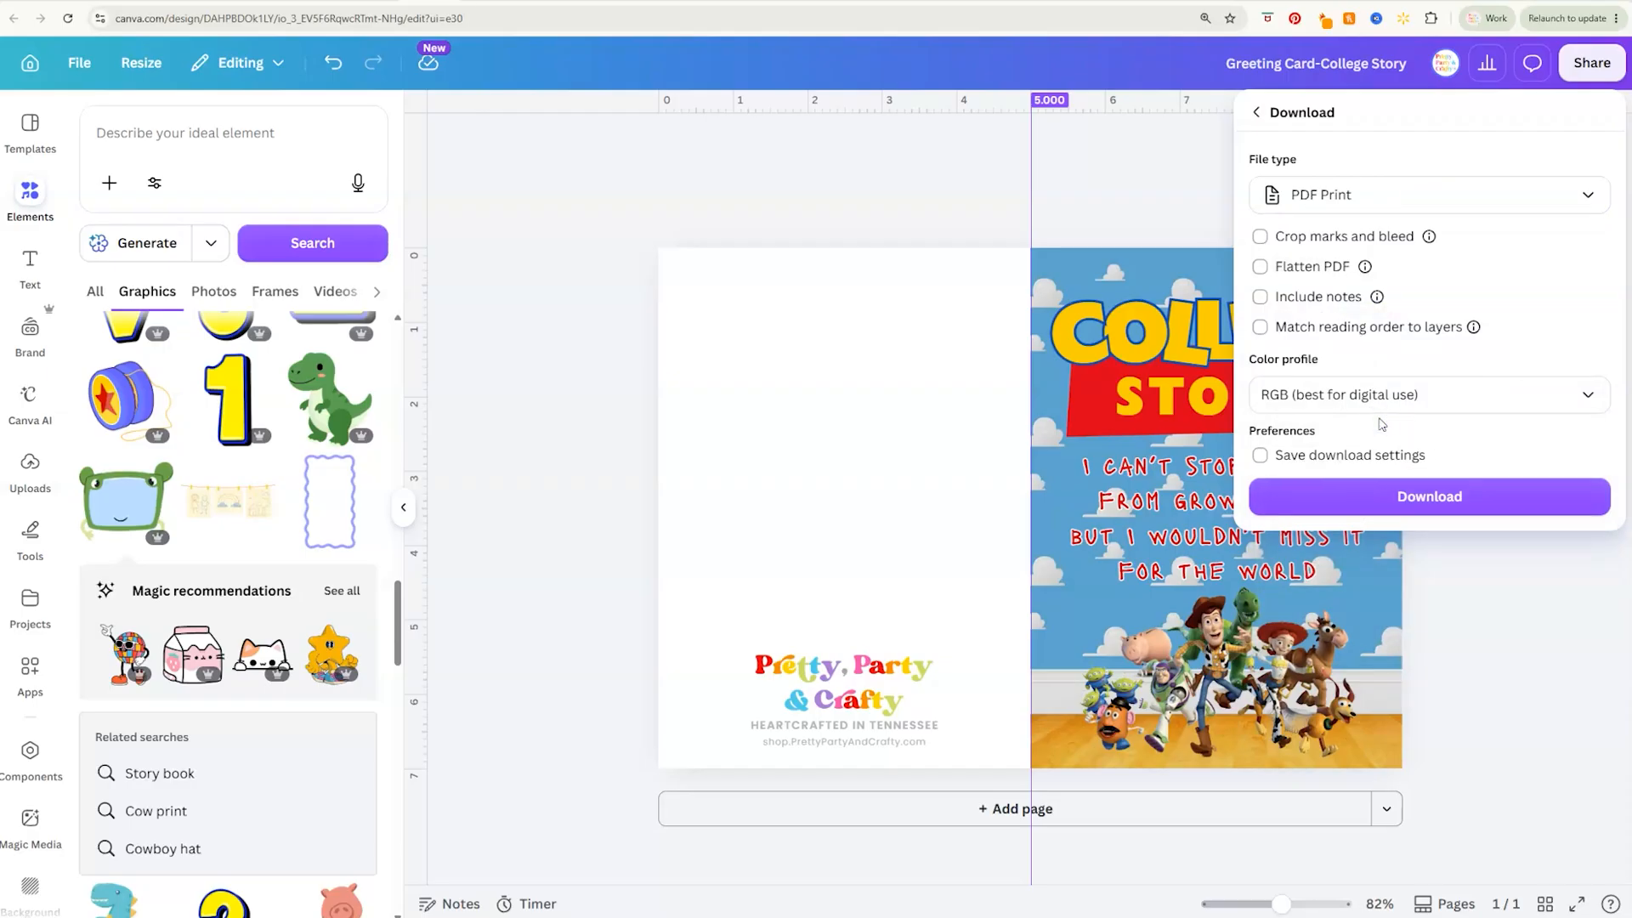
click(1260, 268)
click(1366, 394)
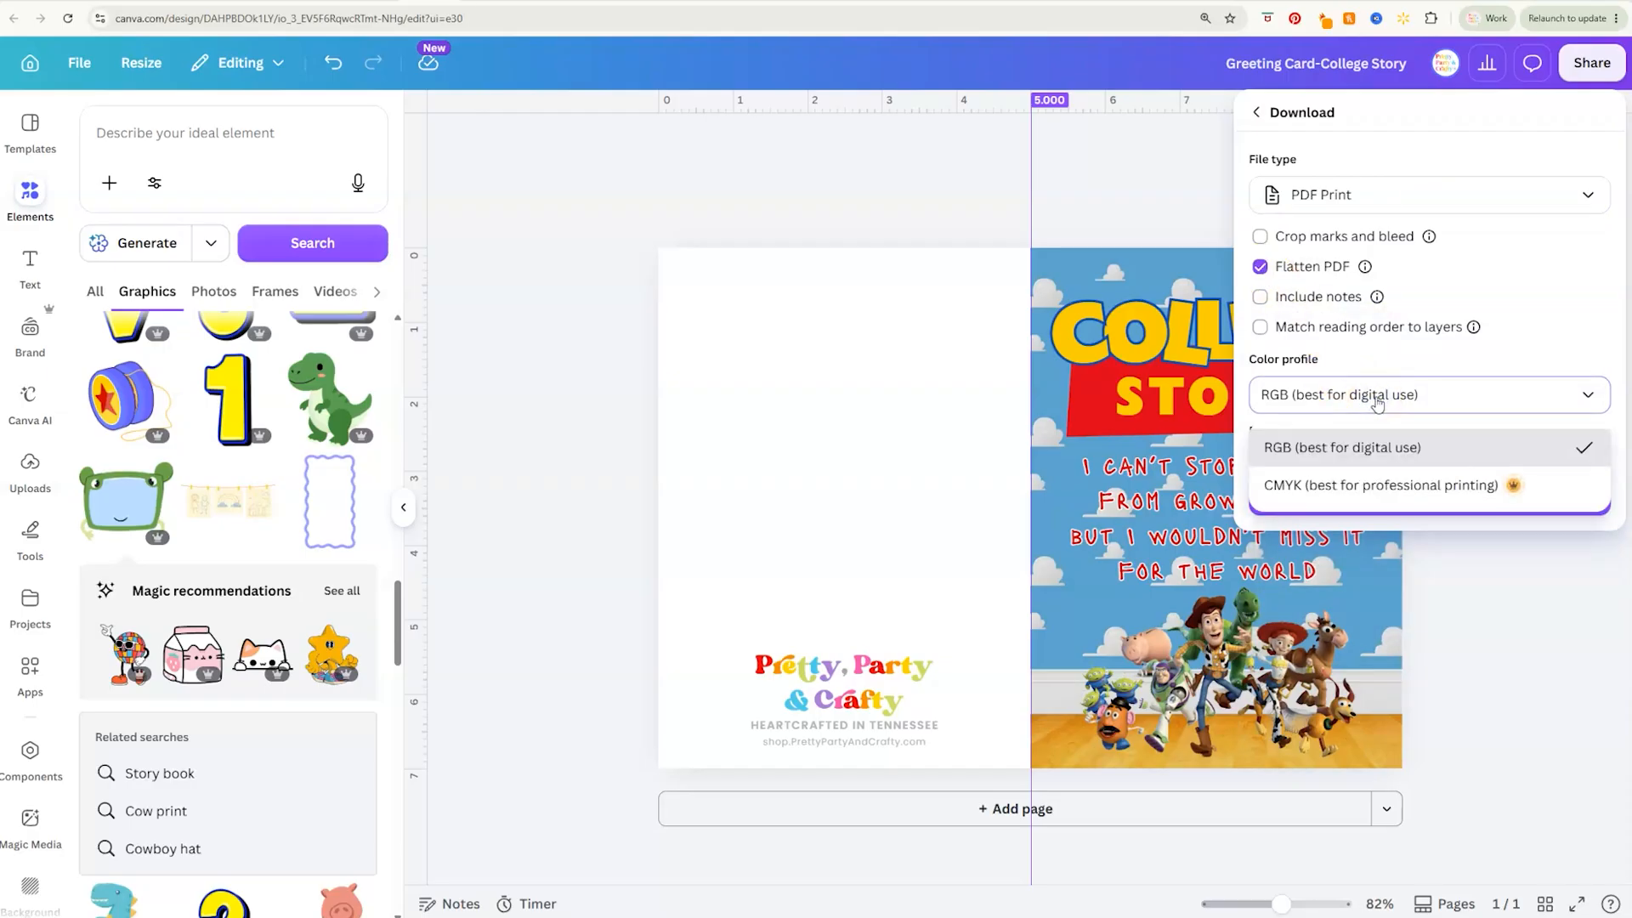
click(1410, 400)
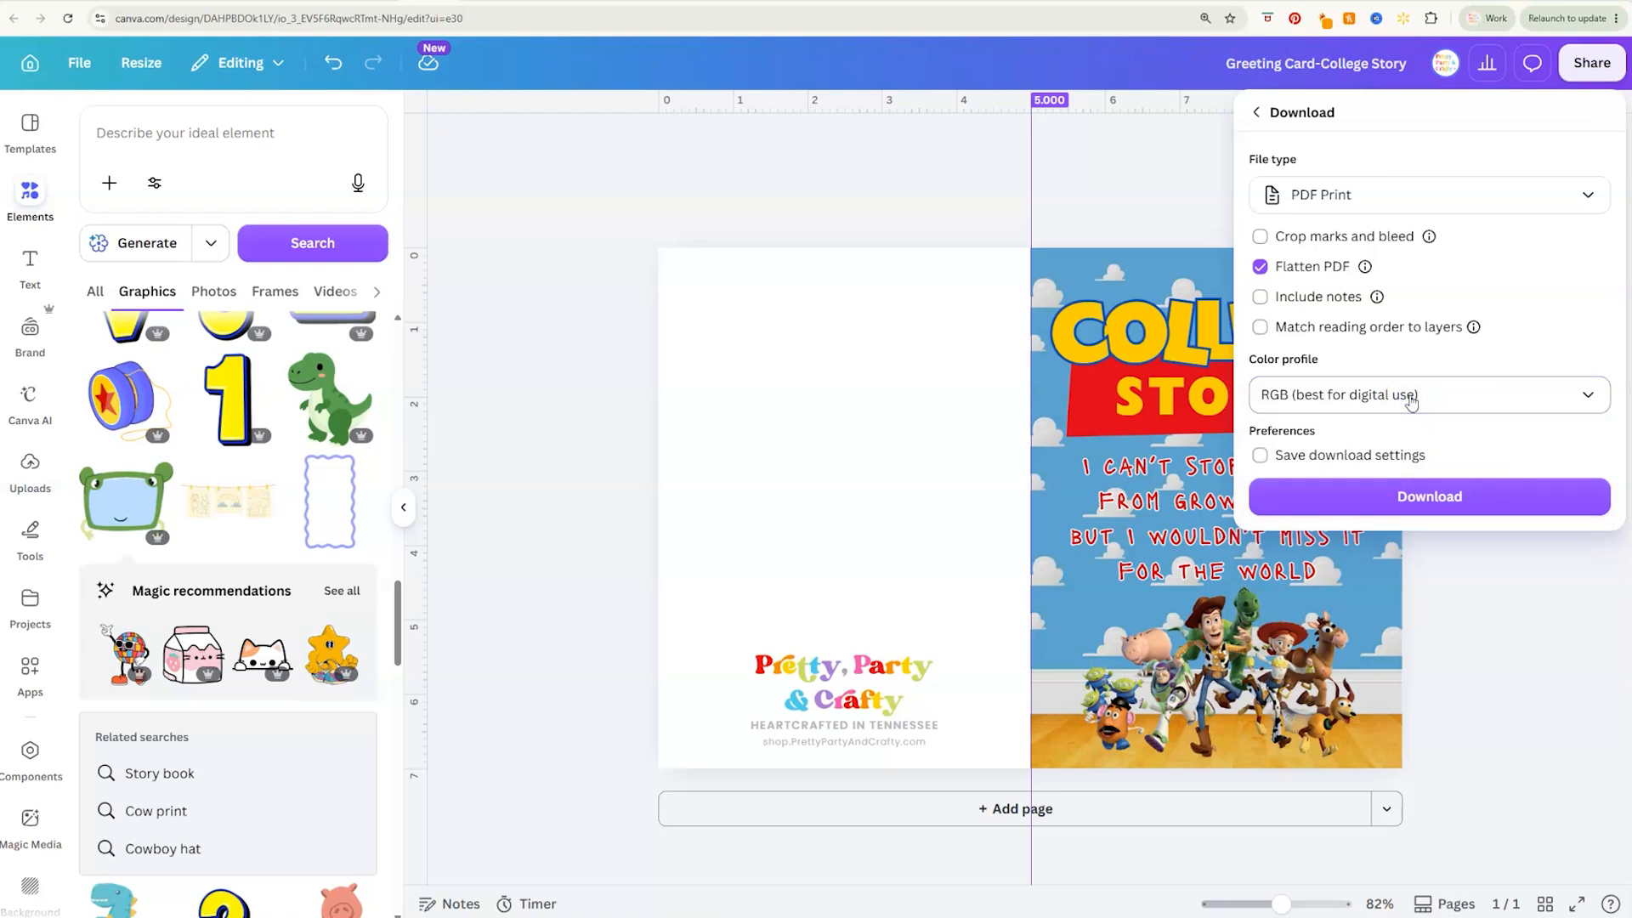
click(1451, 499)
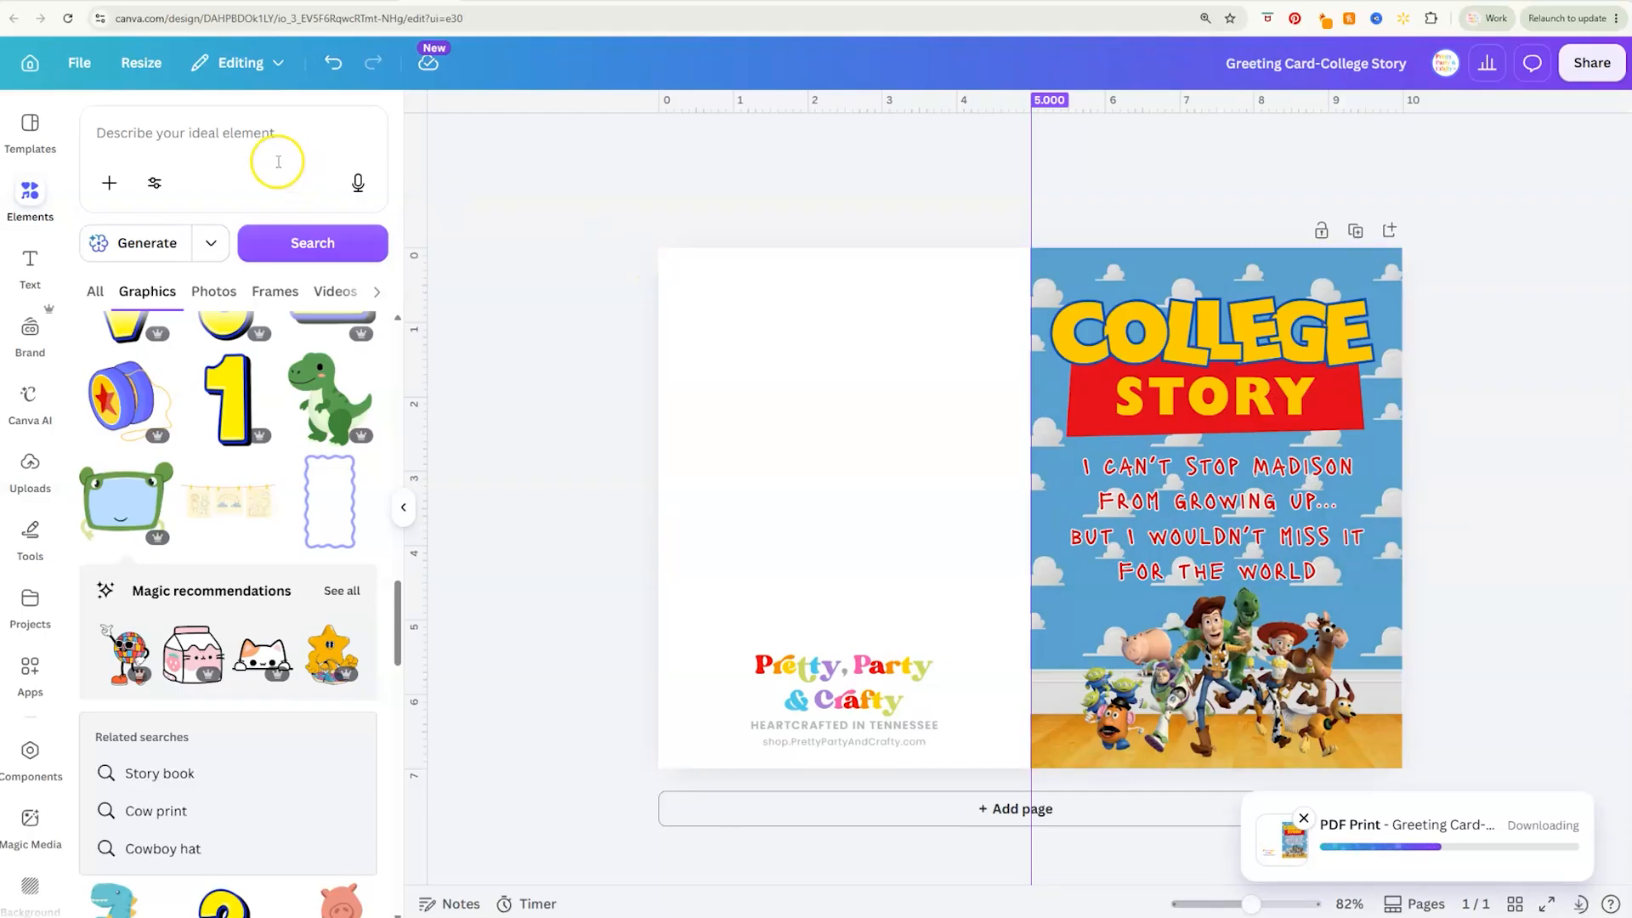
Look up the print options for the greeting card design
click(85, 63)
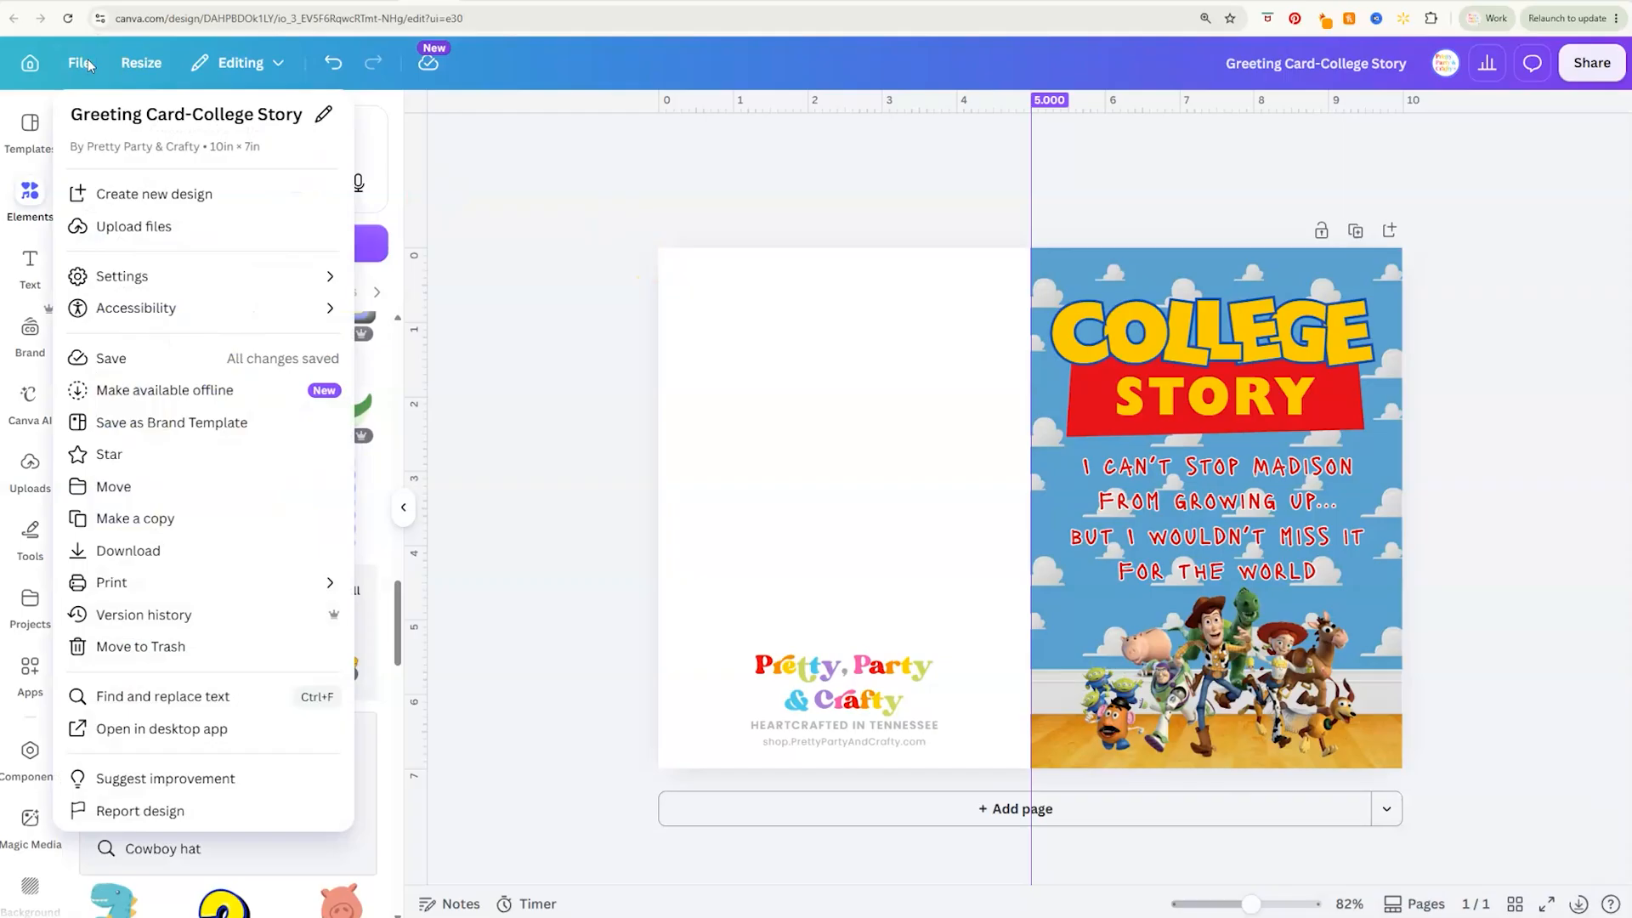
mouse_move(150, 585)
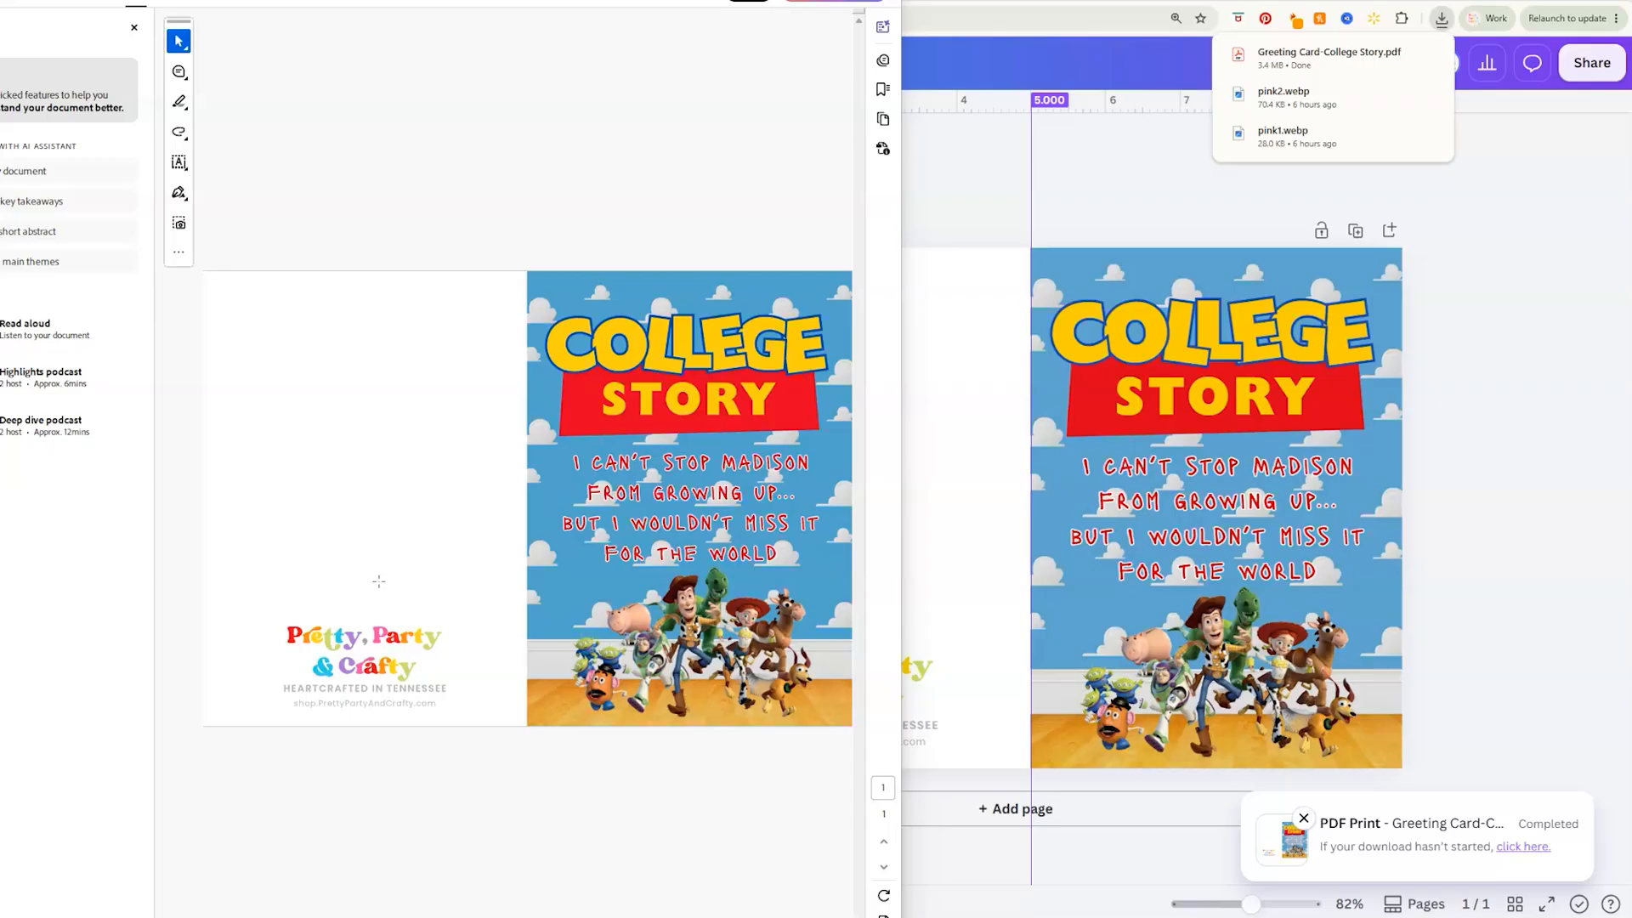
Bring up the print settings for the downloaded greeting card PDF in Acrobat and choose the Canon TS9500 series printer
click(399, 578)
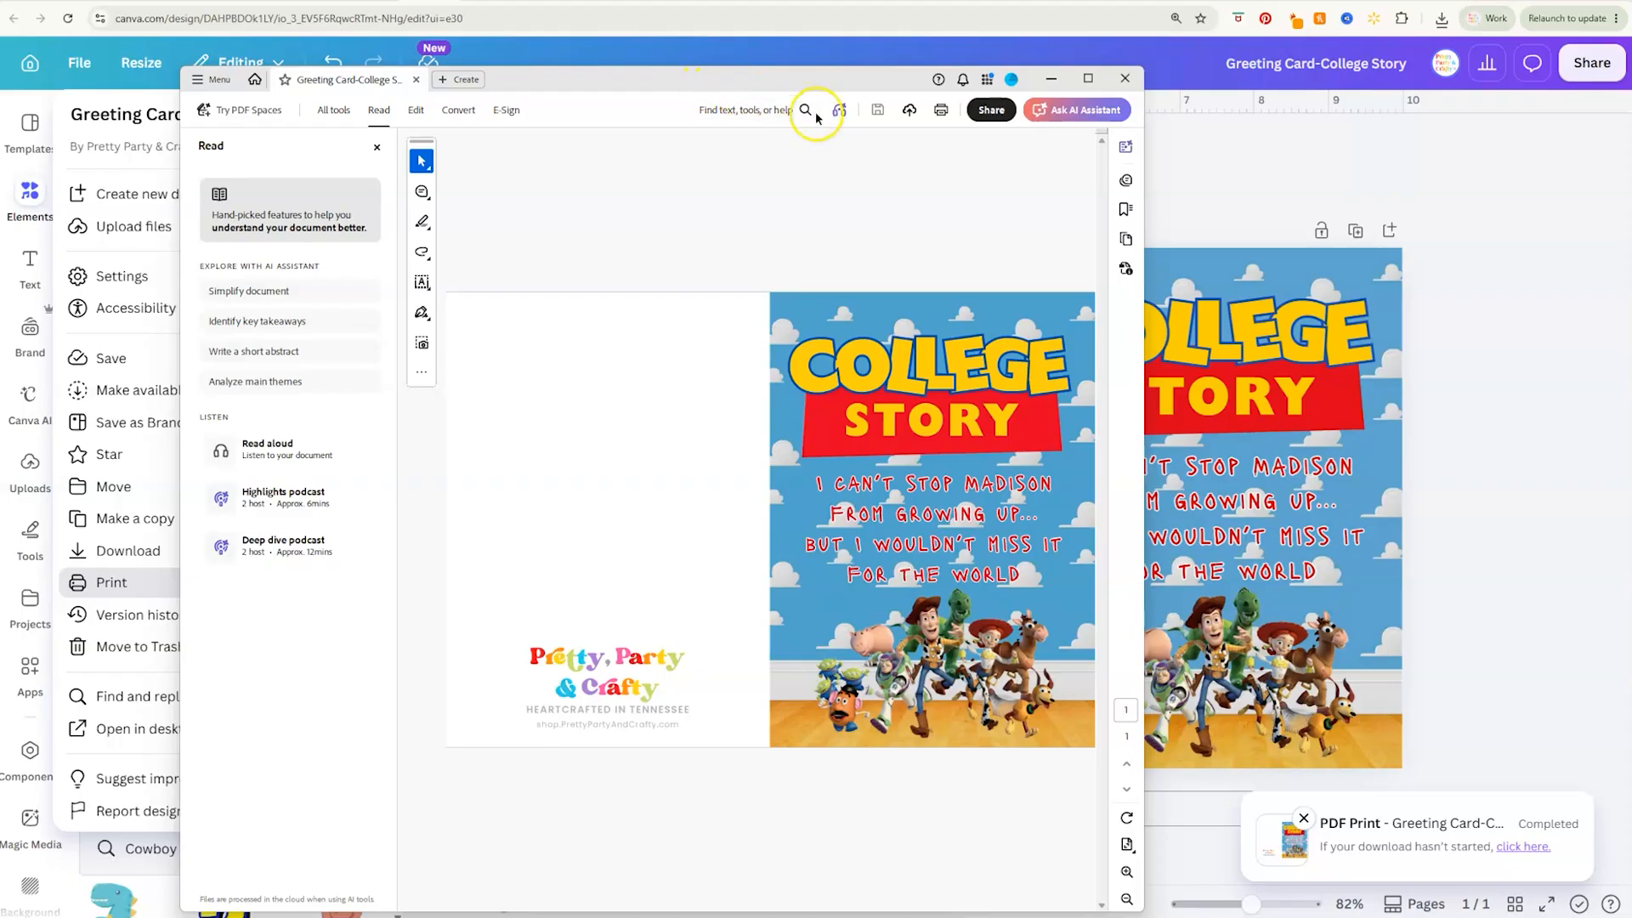
click(942, 115)
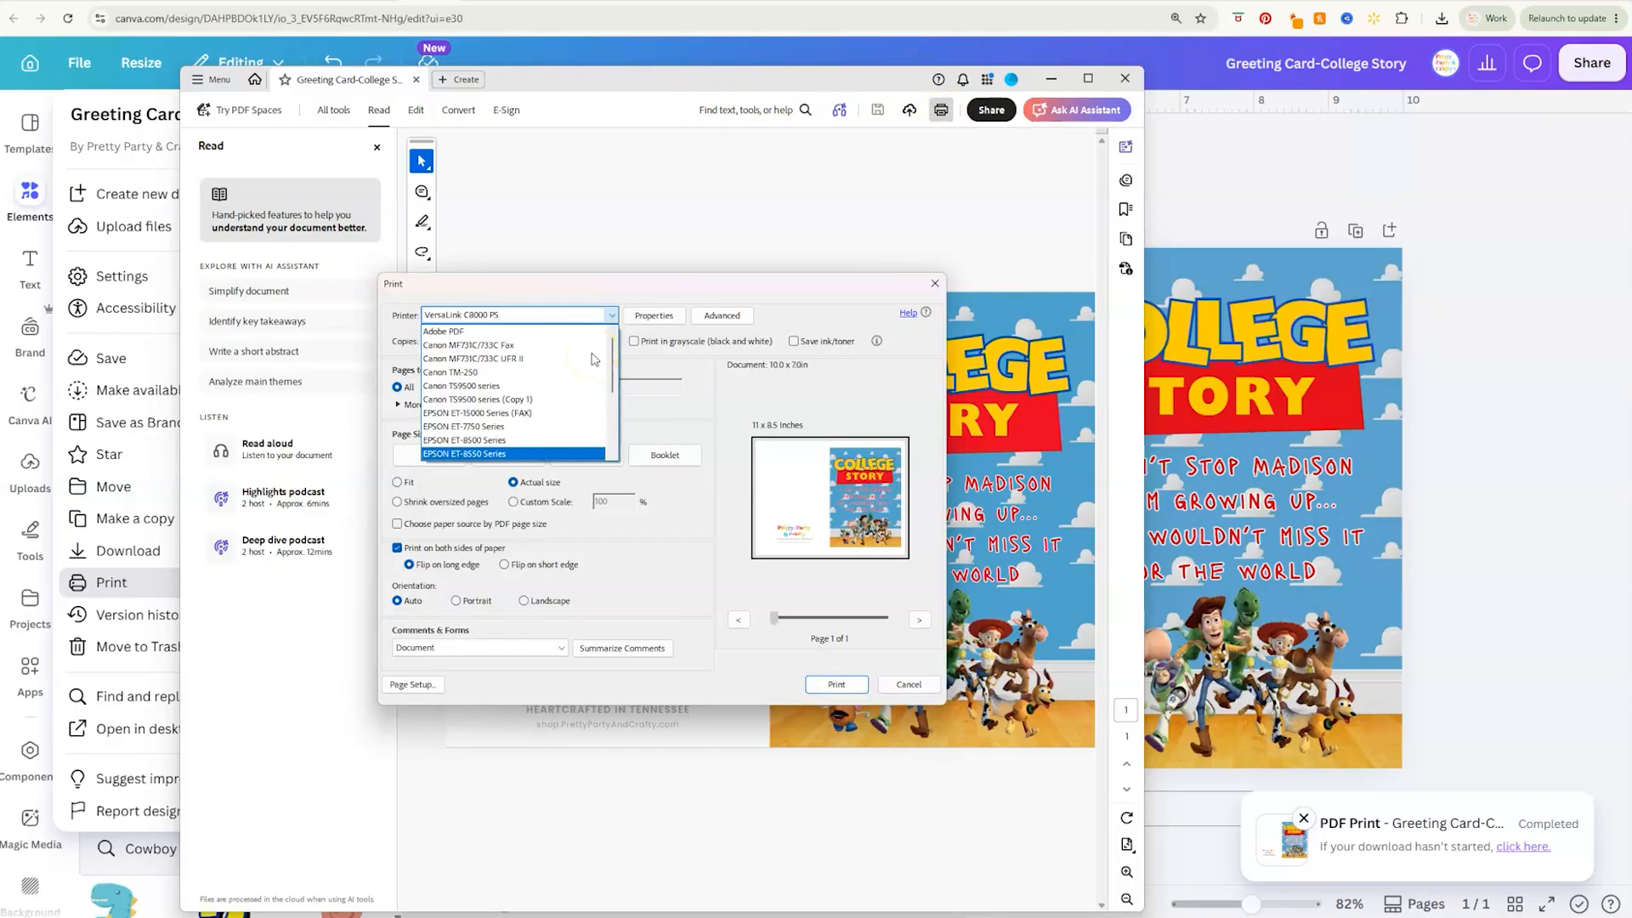
click(544, 388)
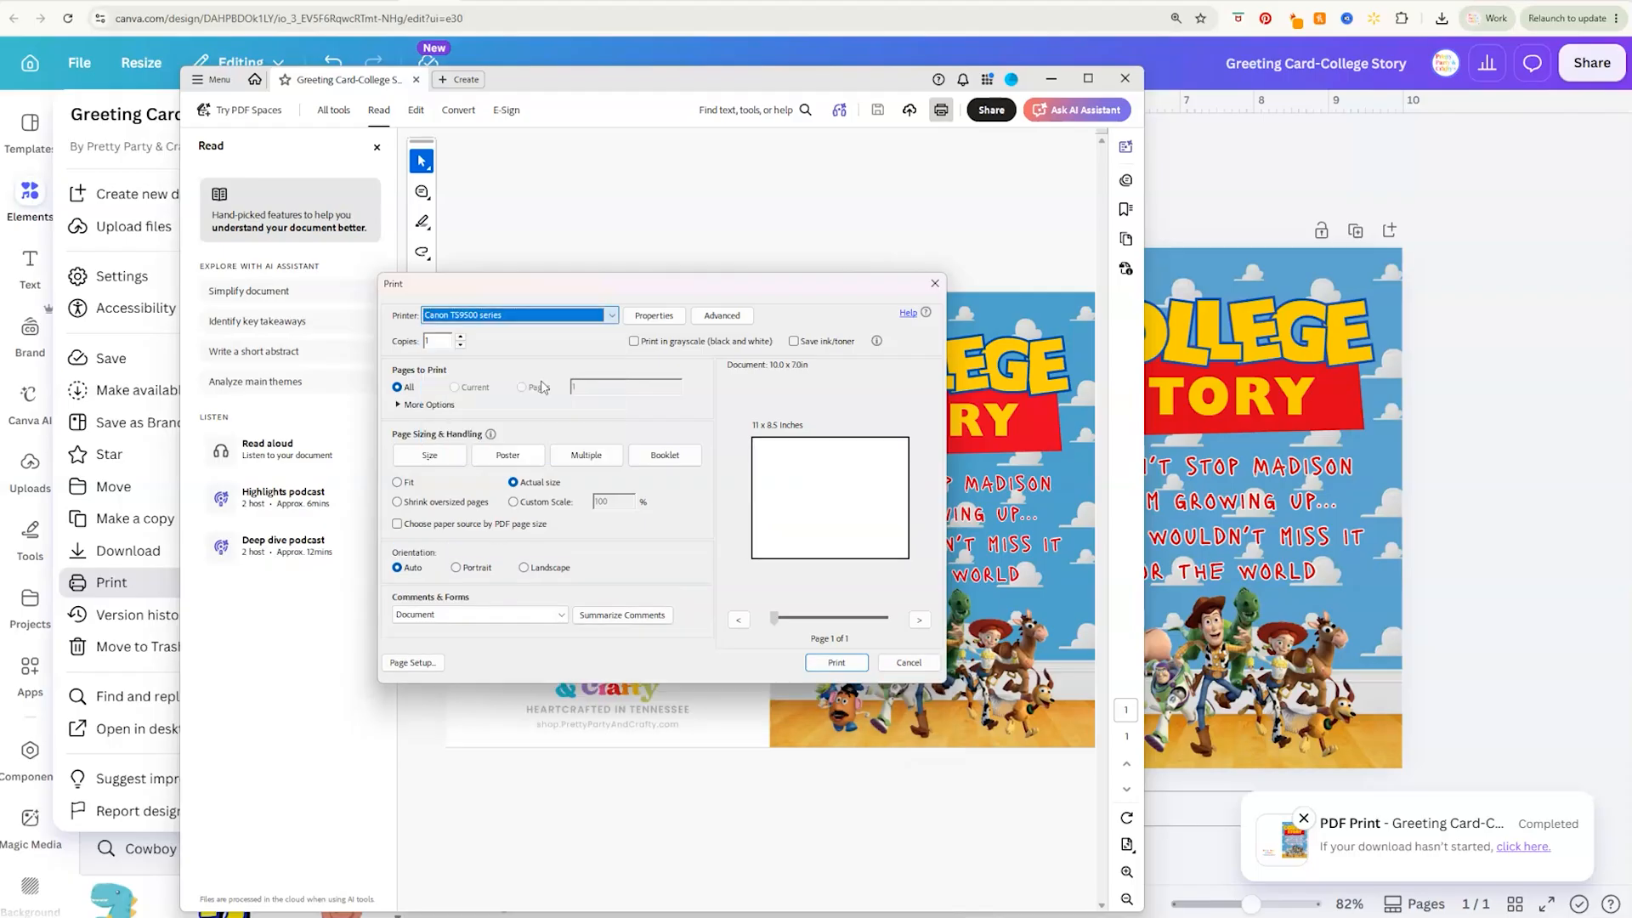
In the printer properties, set the paper size to 7"x10" 18x25cm, the media type to Matte Photo Paper and the print quality to Standard
click(654, 316)
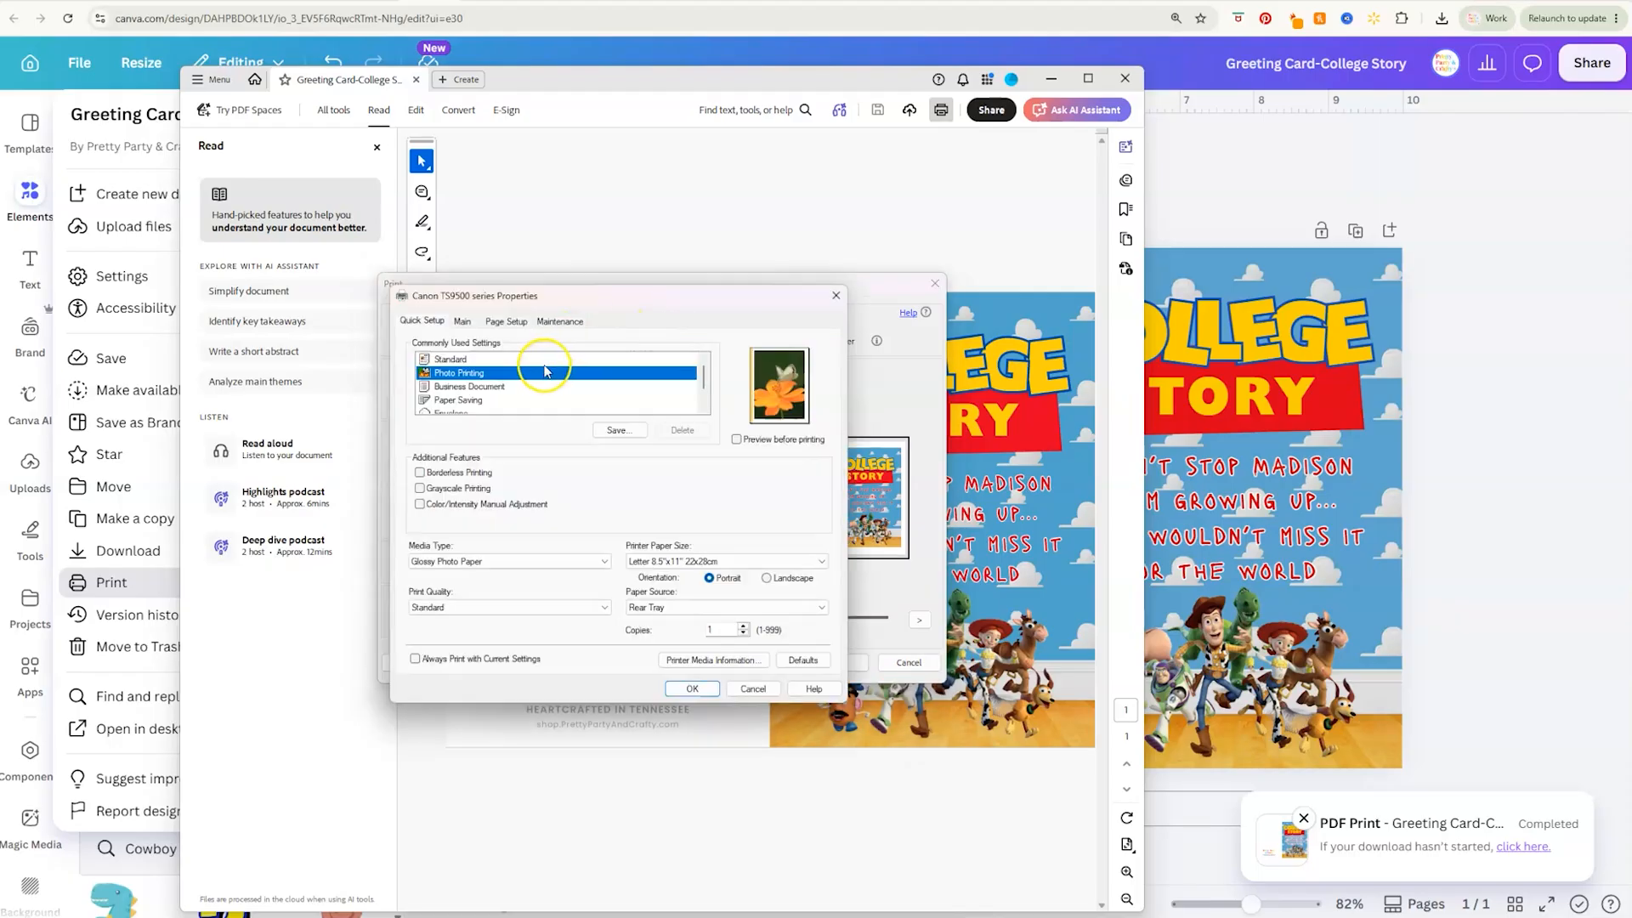
click(662, 562)
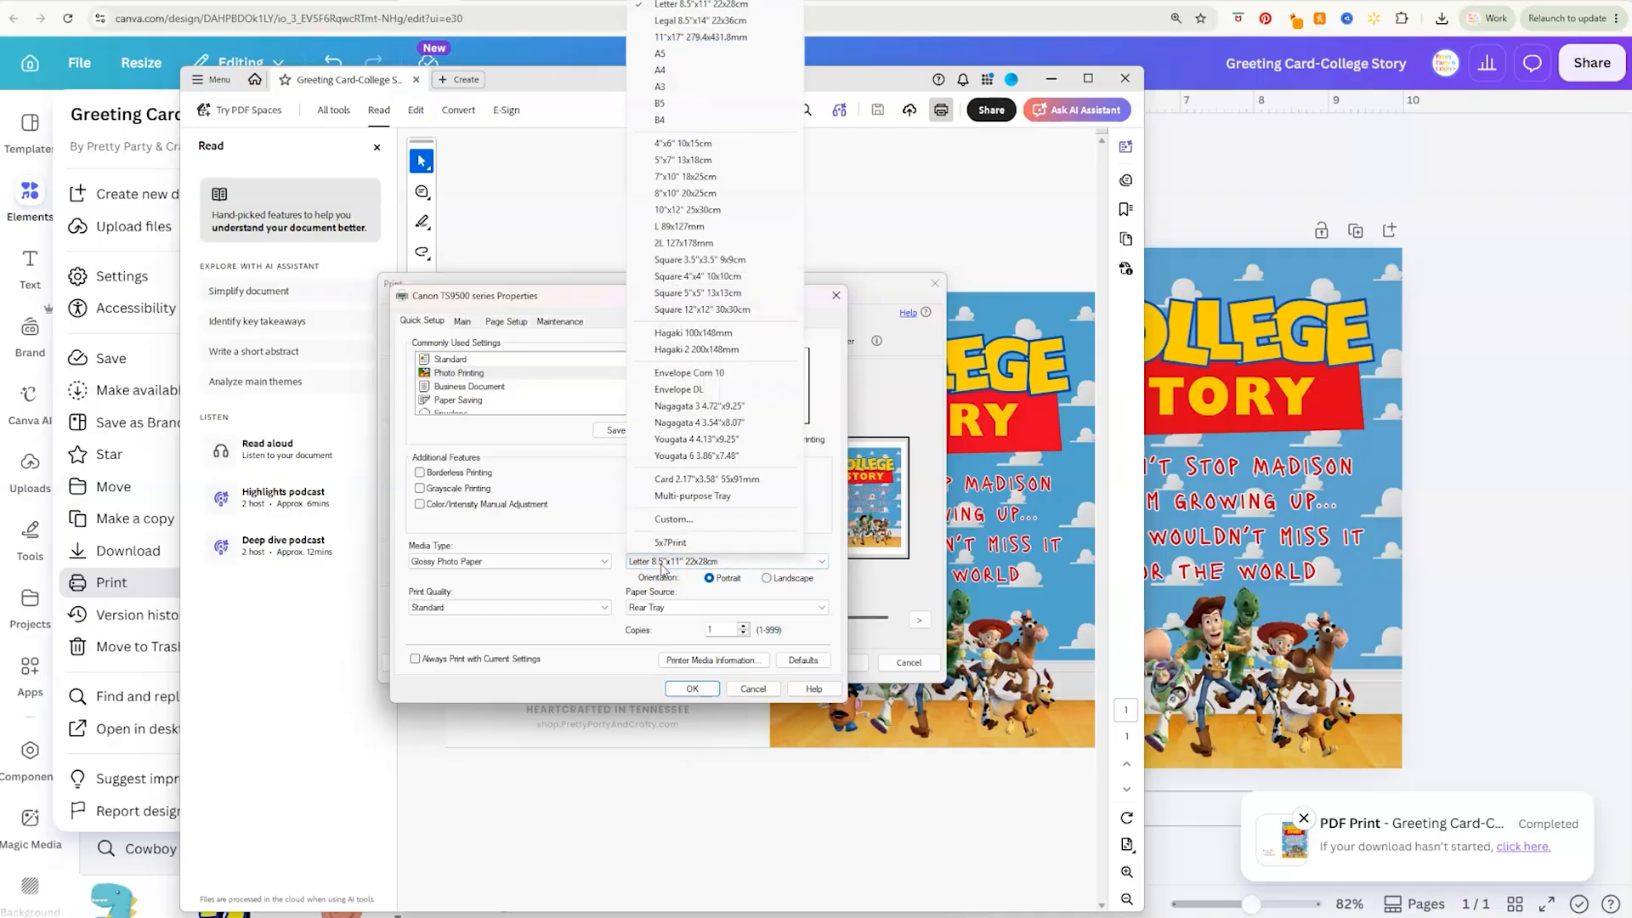
click(680, 177)
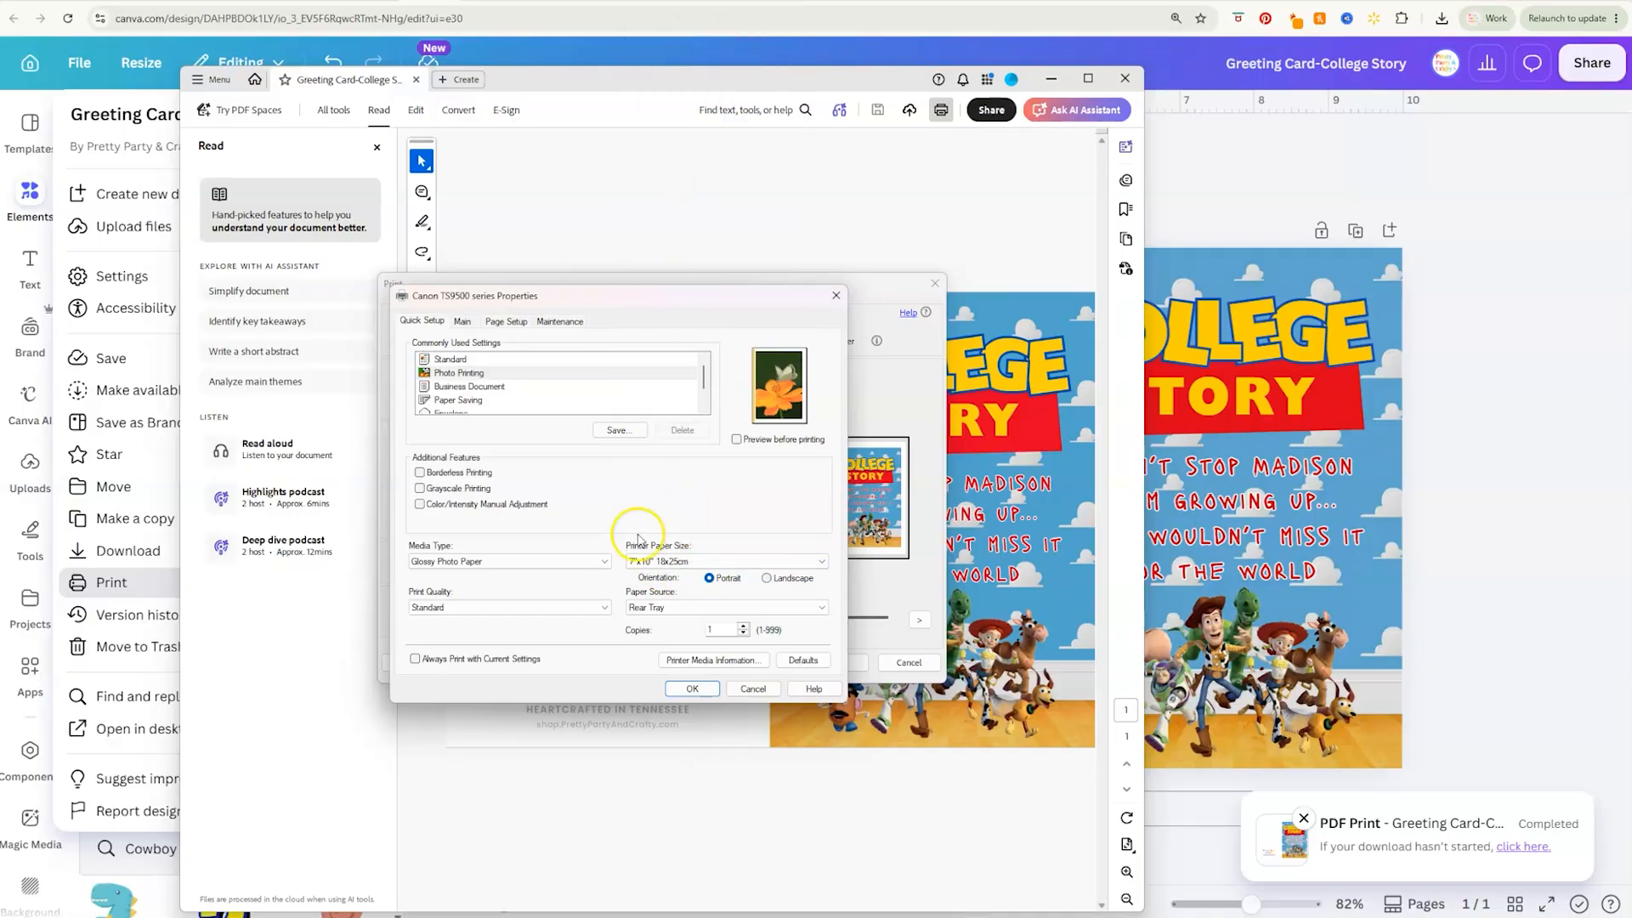
click(561, 572)
mouse_move(491, 603)
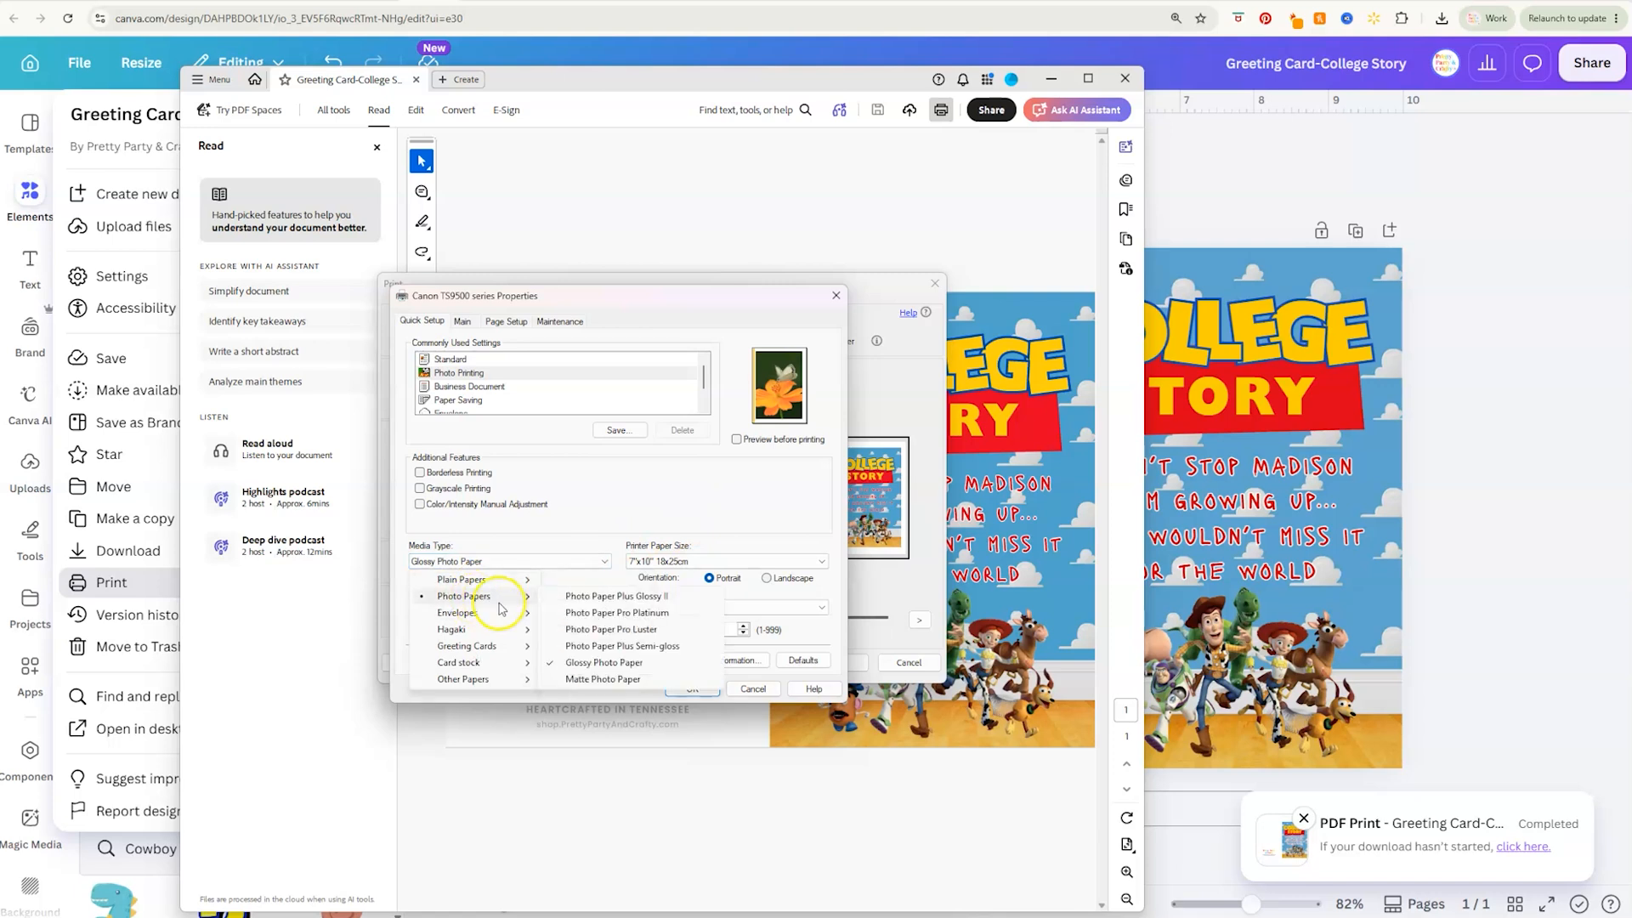
click(578, 680)
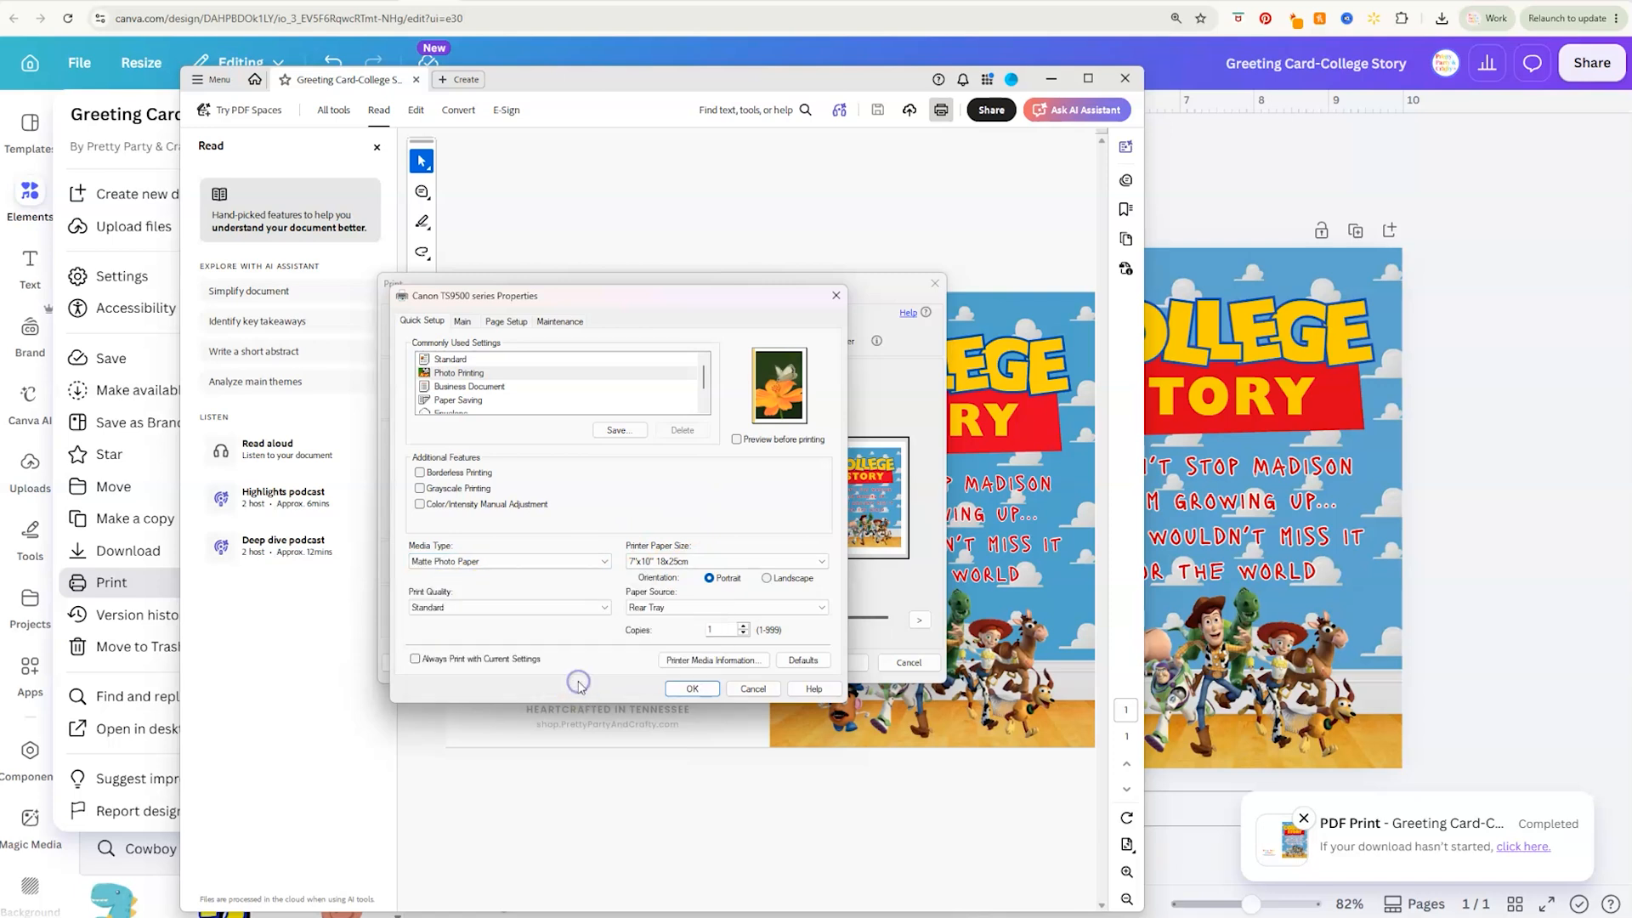
click(489, 607)
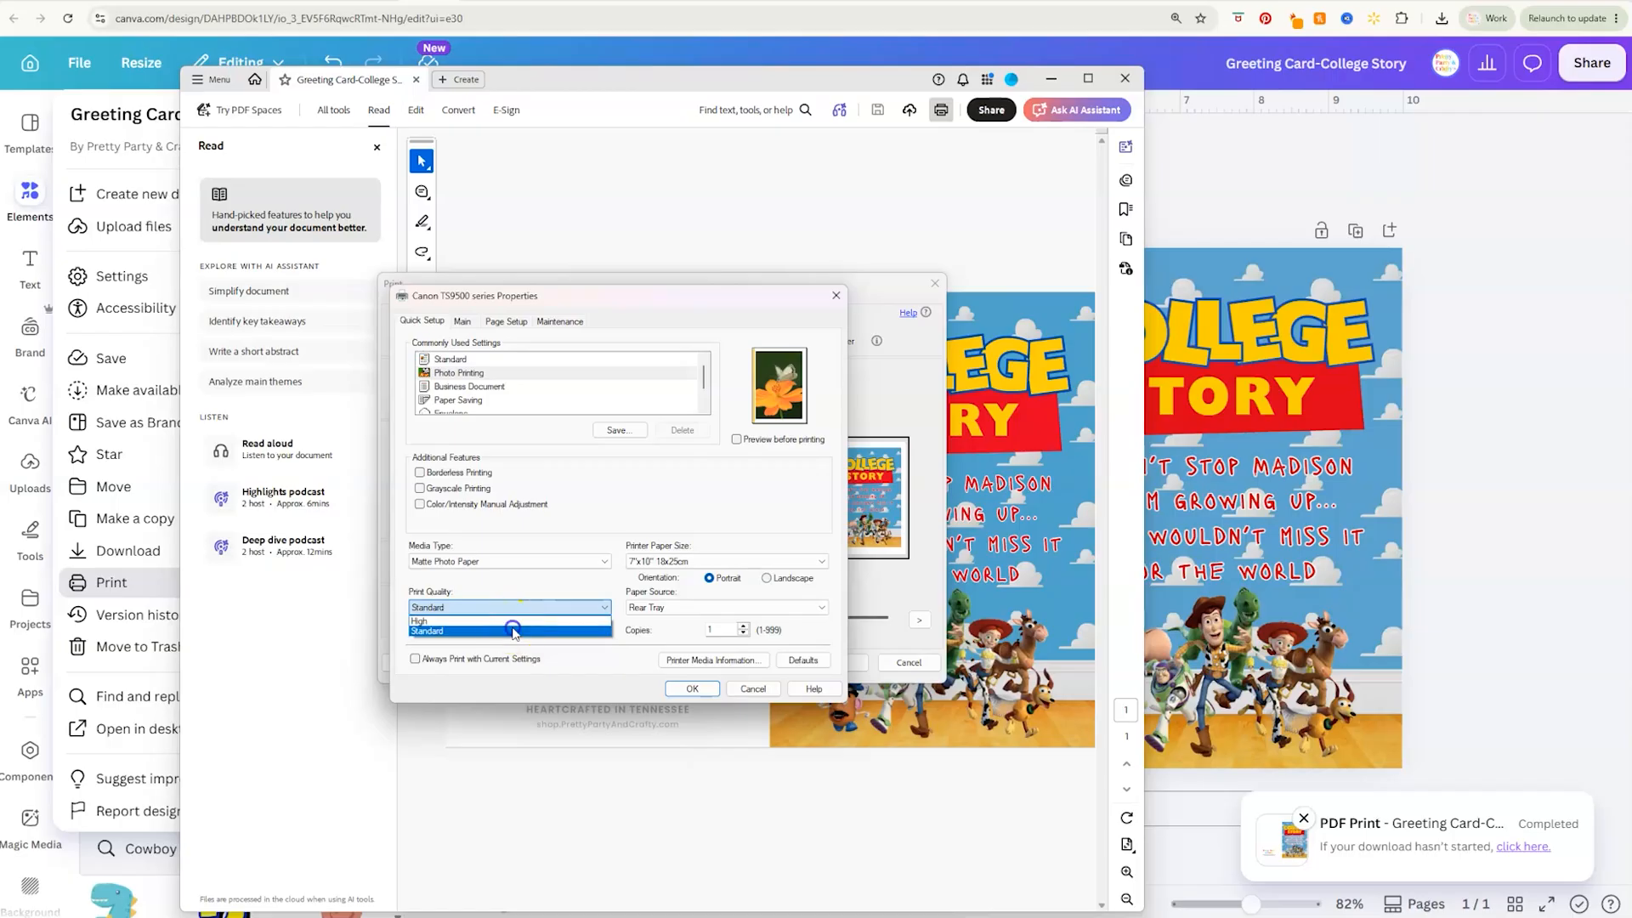
click(514, 631)
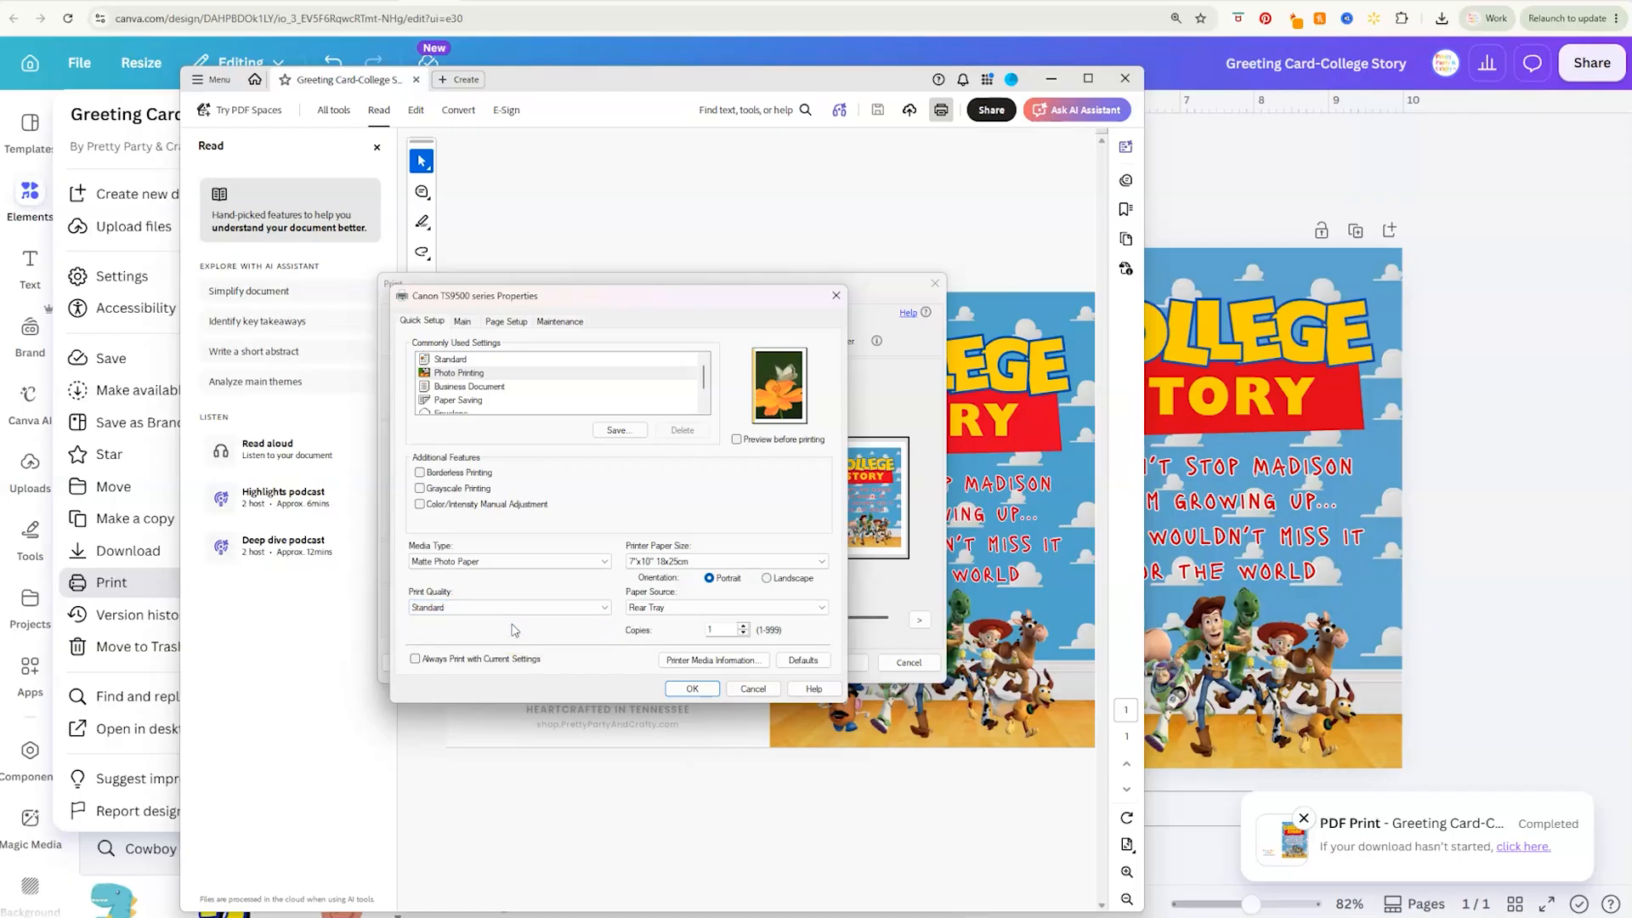
Set the page layout to Borderless, raise the amount of extension by one notch, and print the card with these settings
click(501, 323)
click(633, 451)
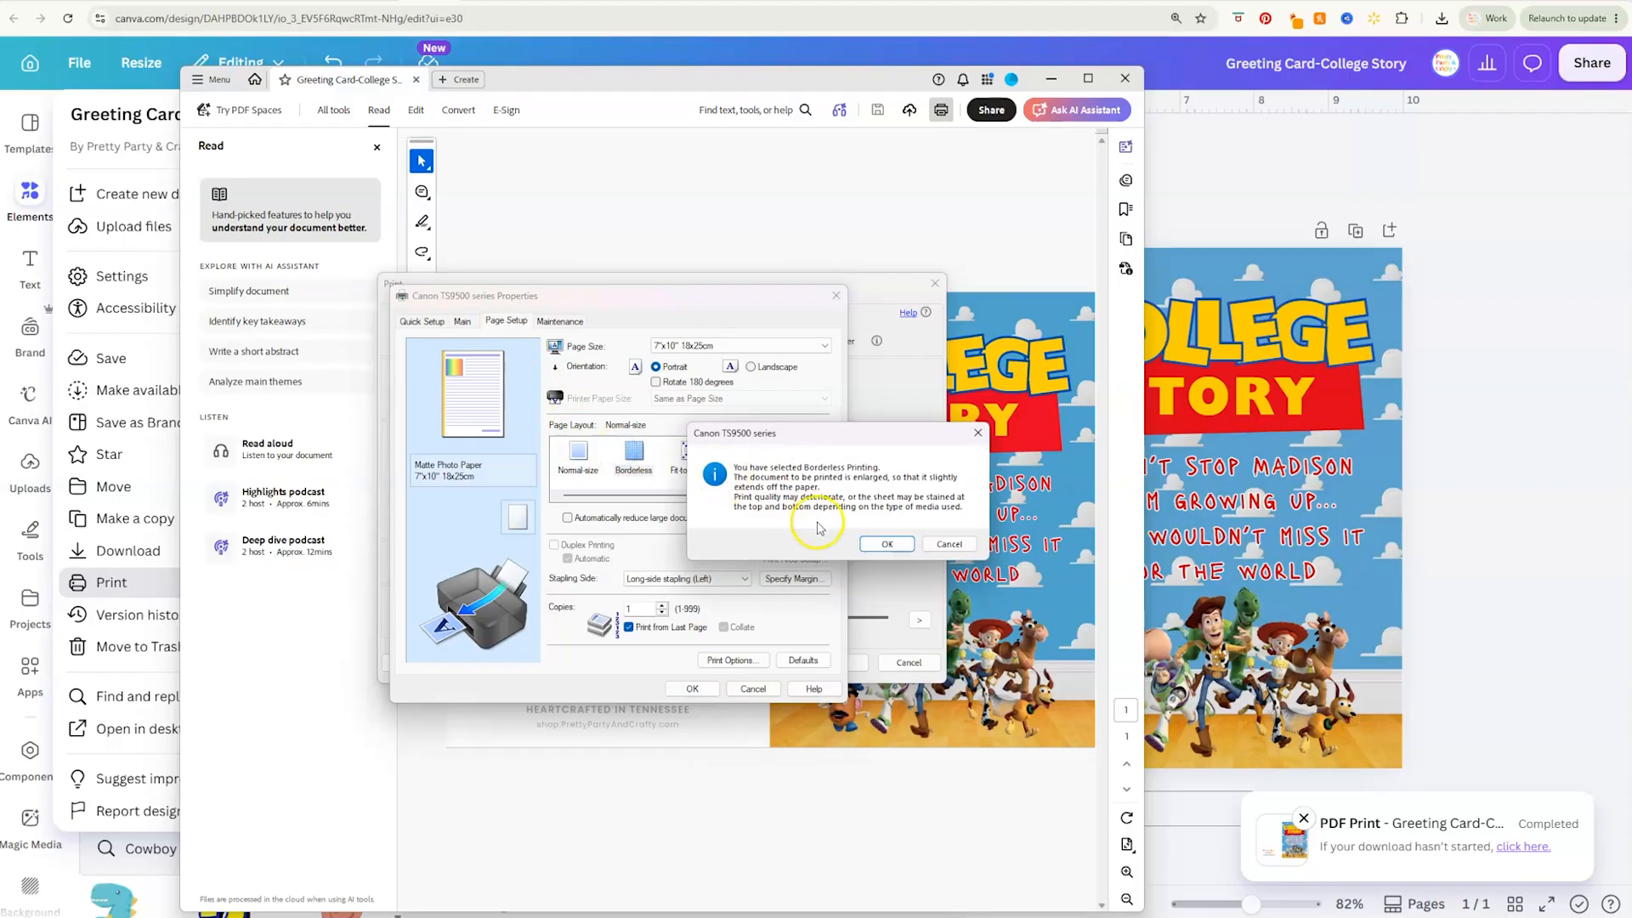
click(884, 543)
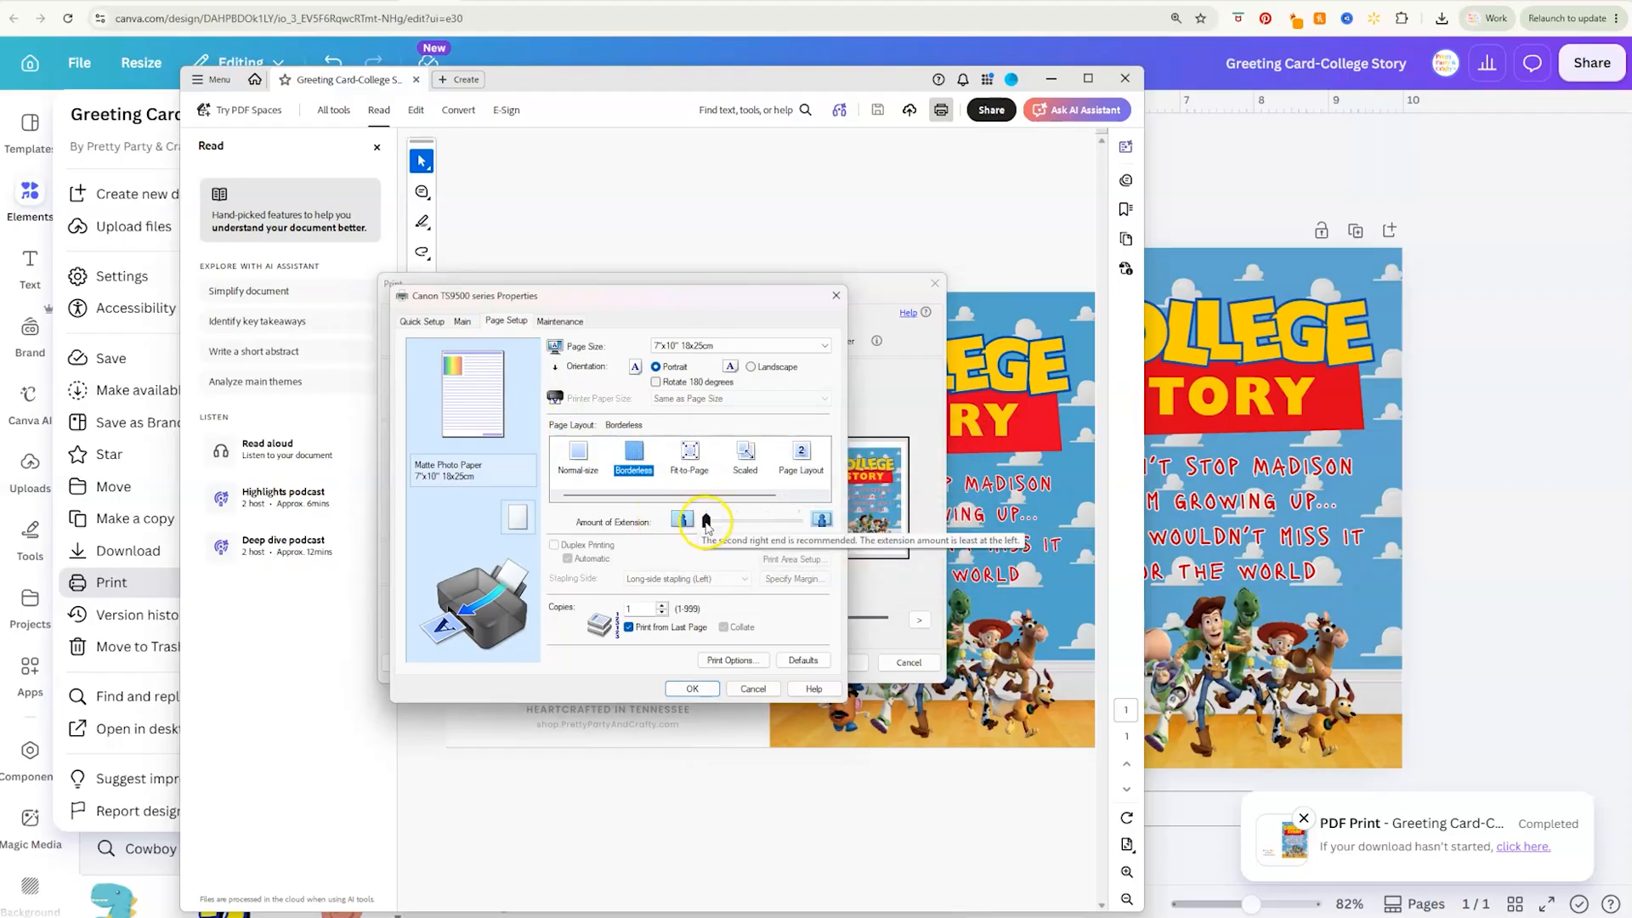
drag(706, 522, 733, 524)
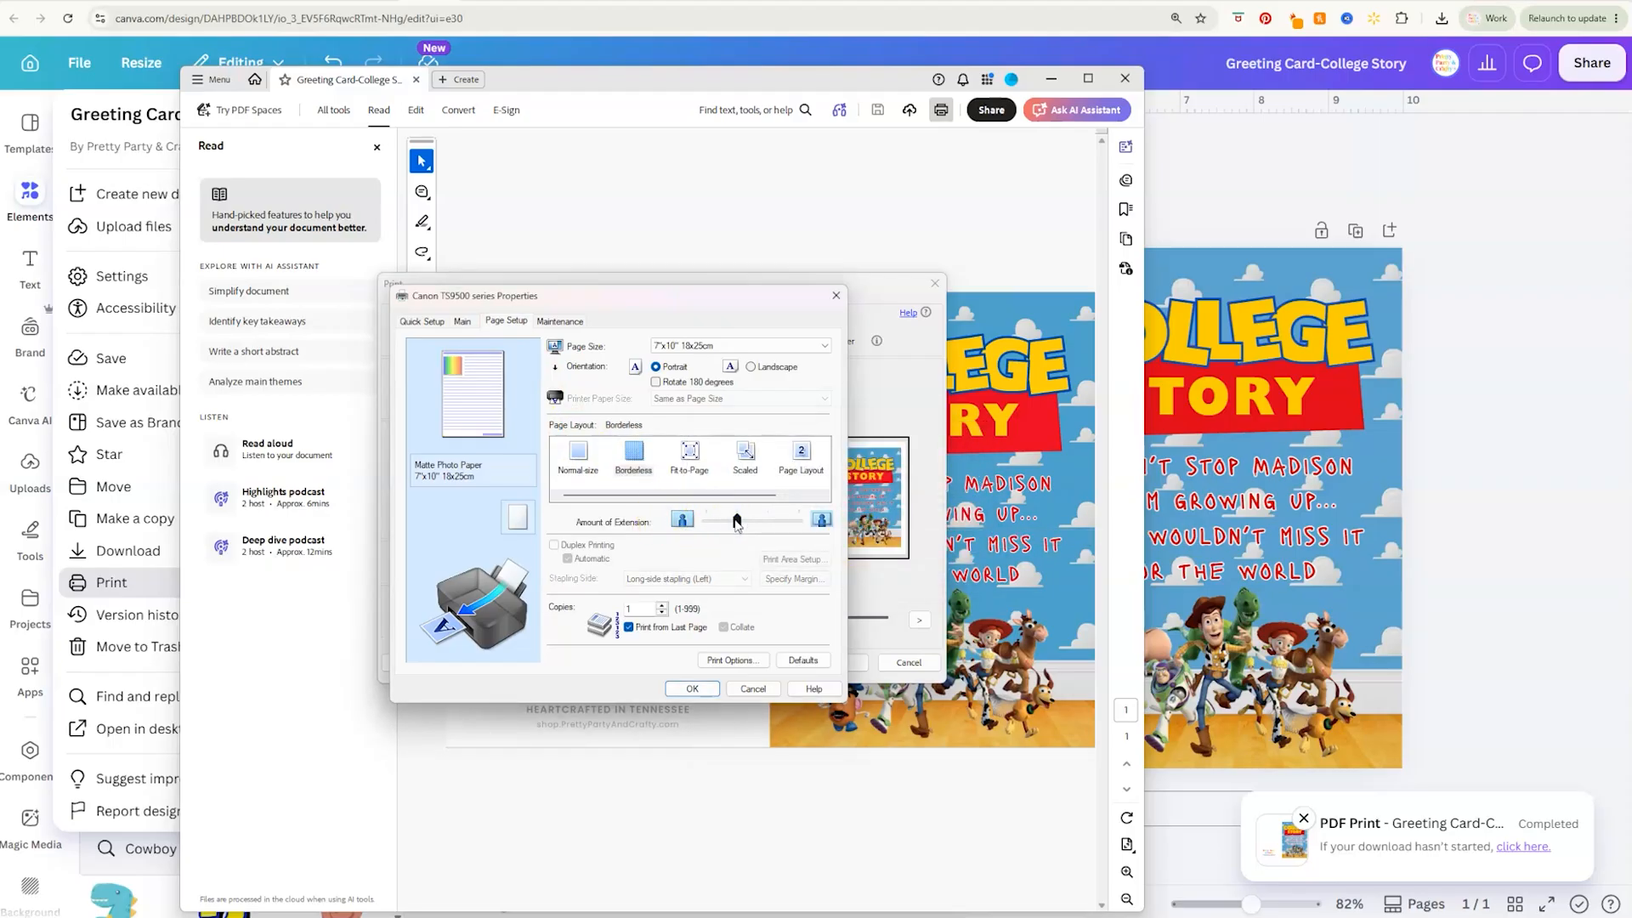
click(693, 689)
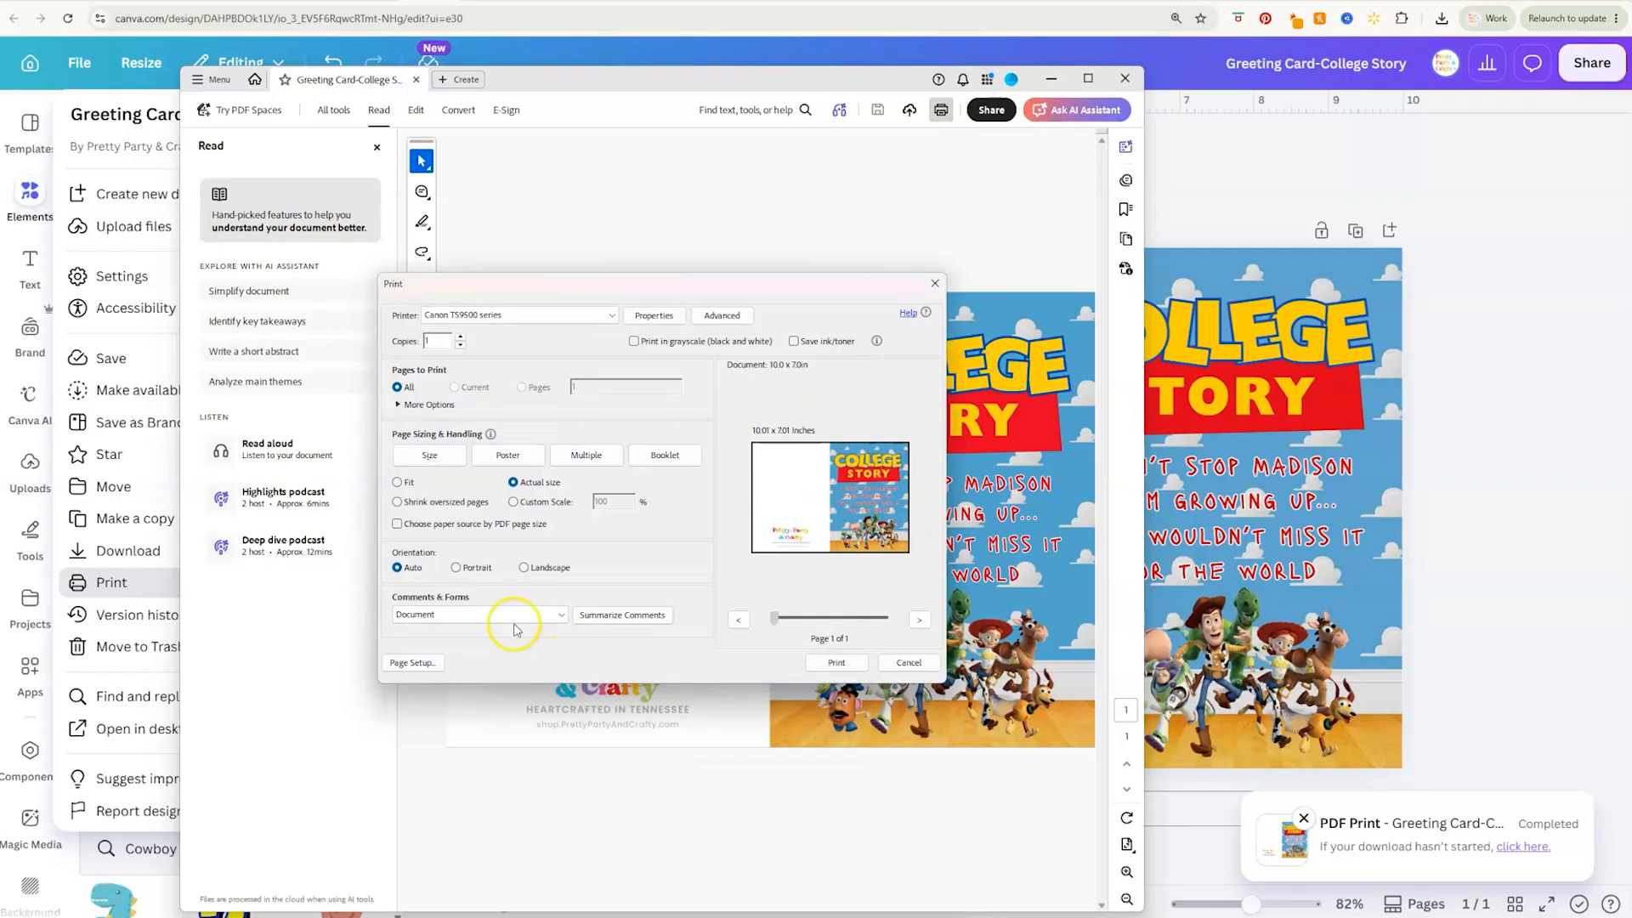
click(441, 662)
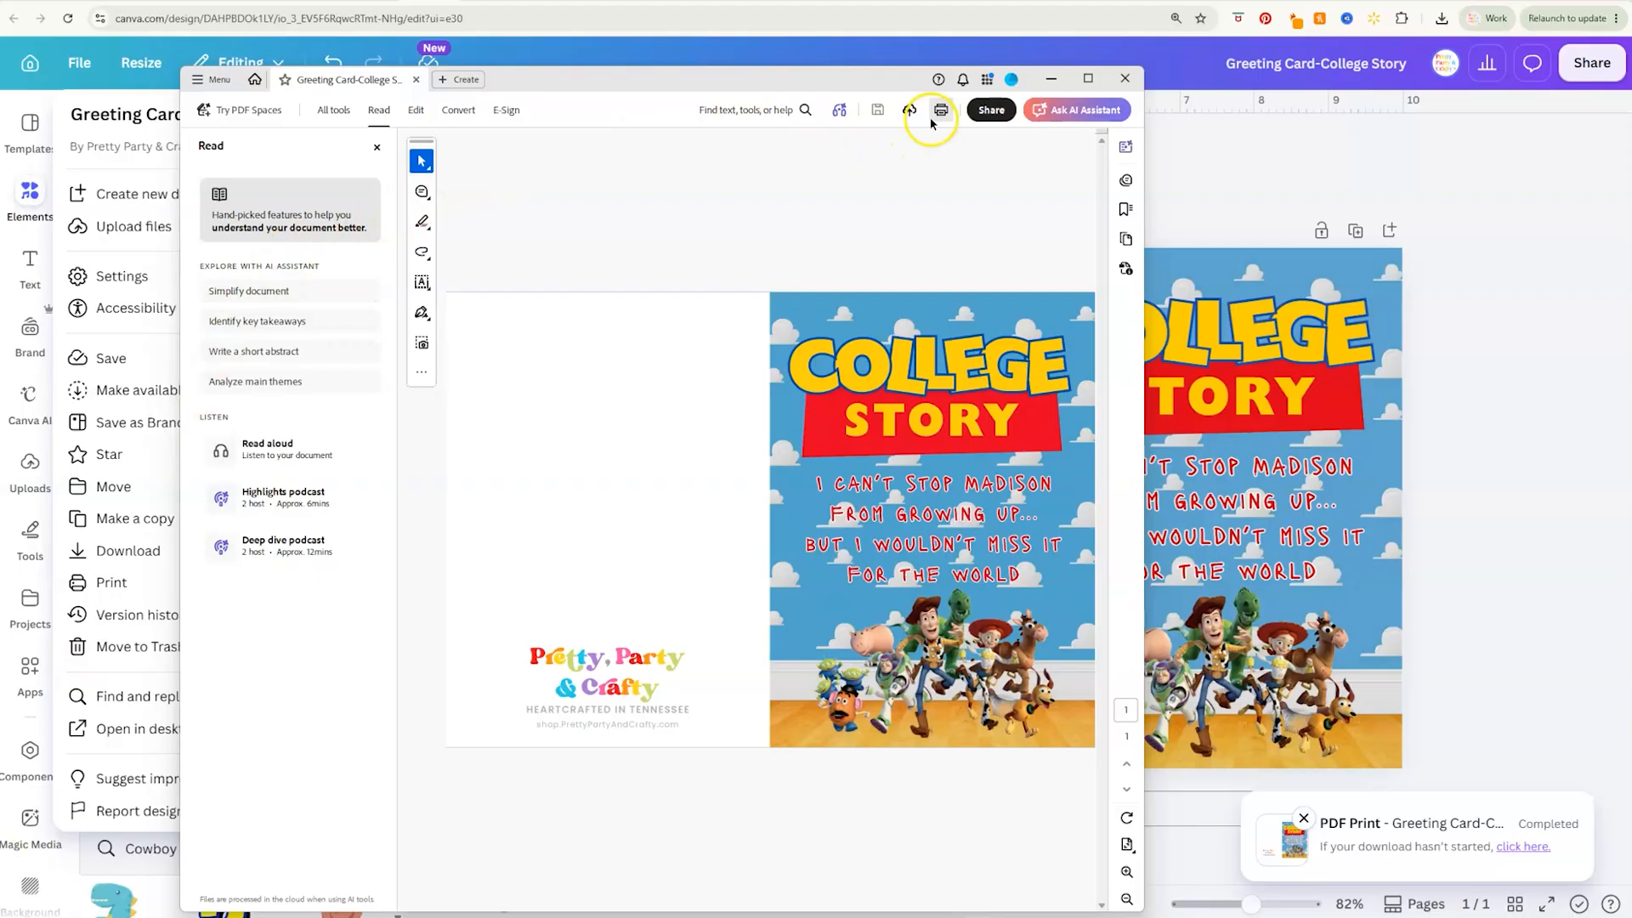
Print the card again on the Canon TS9500 series with the media type set to Glossy Photo Paper
click(941, 110)
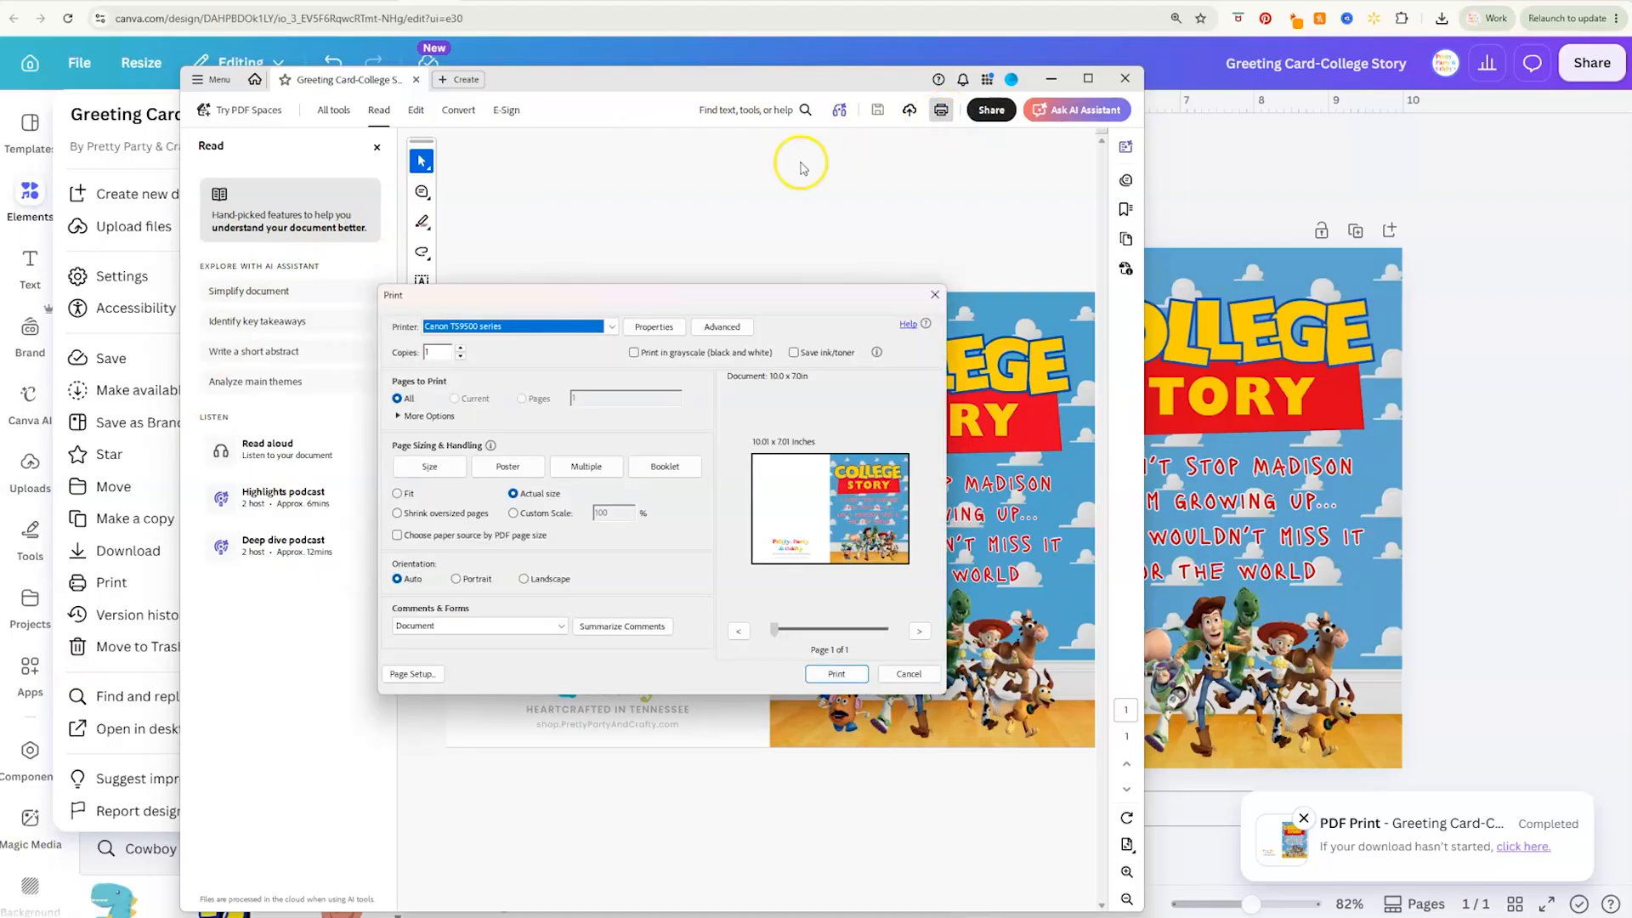
click(653, 327)
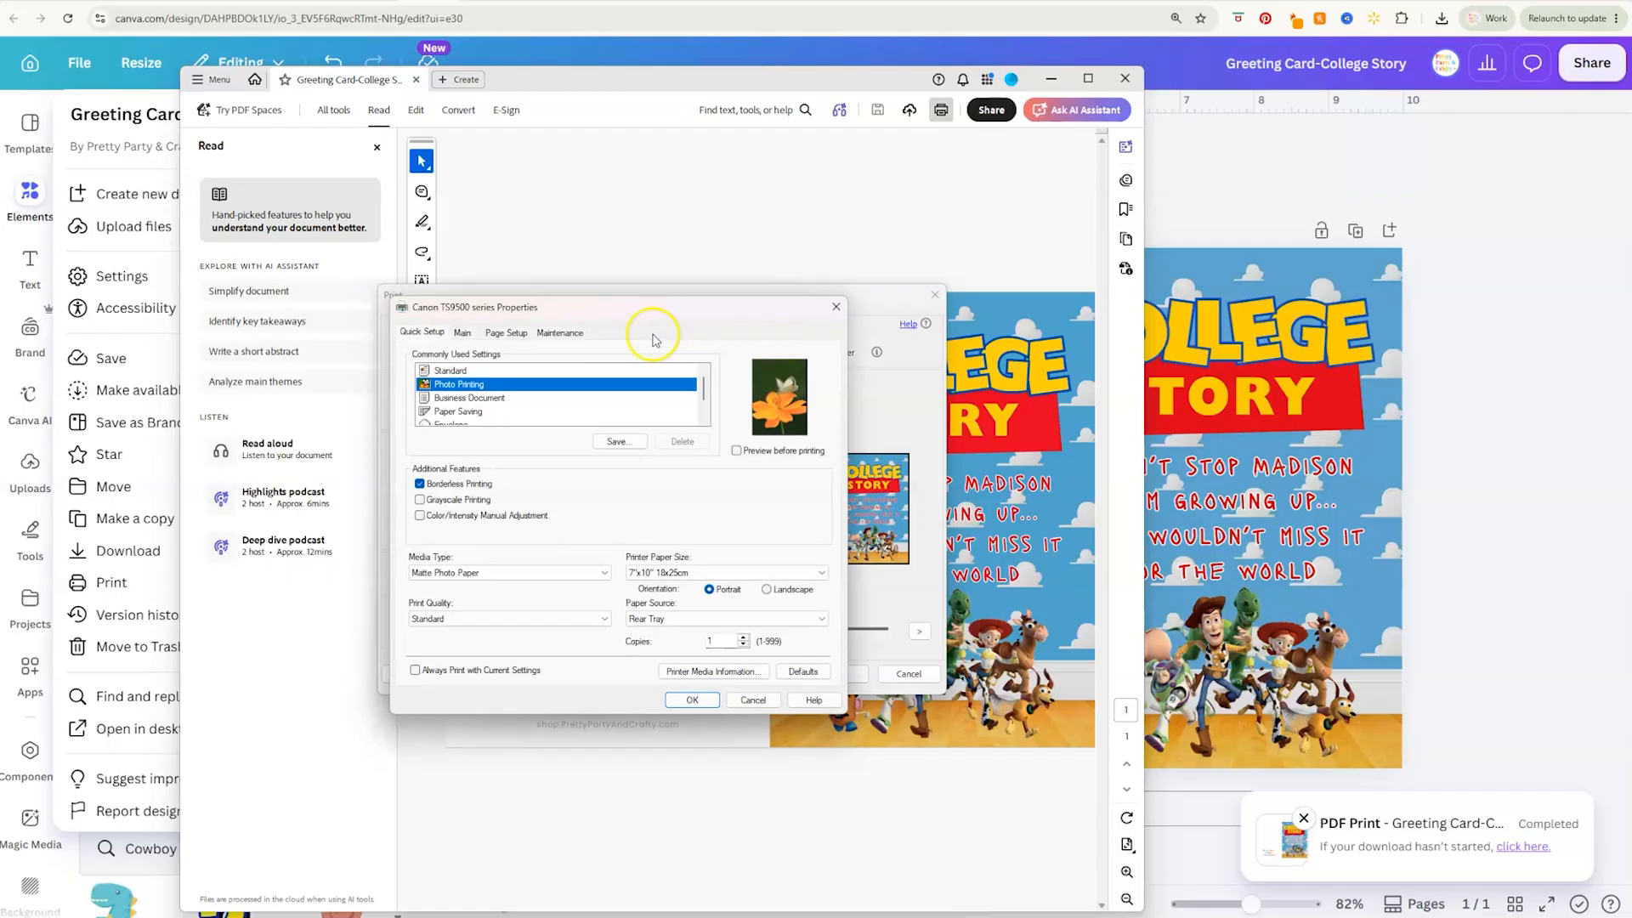
click(466, 572)
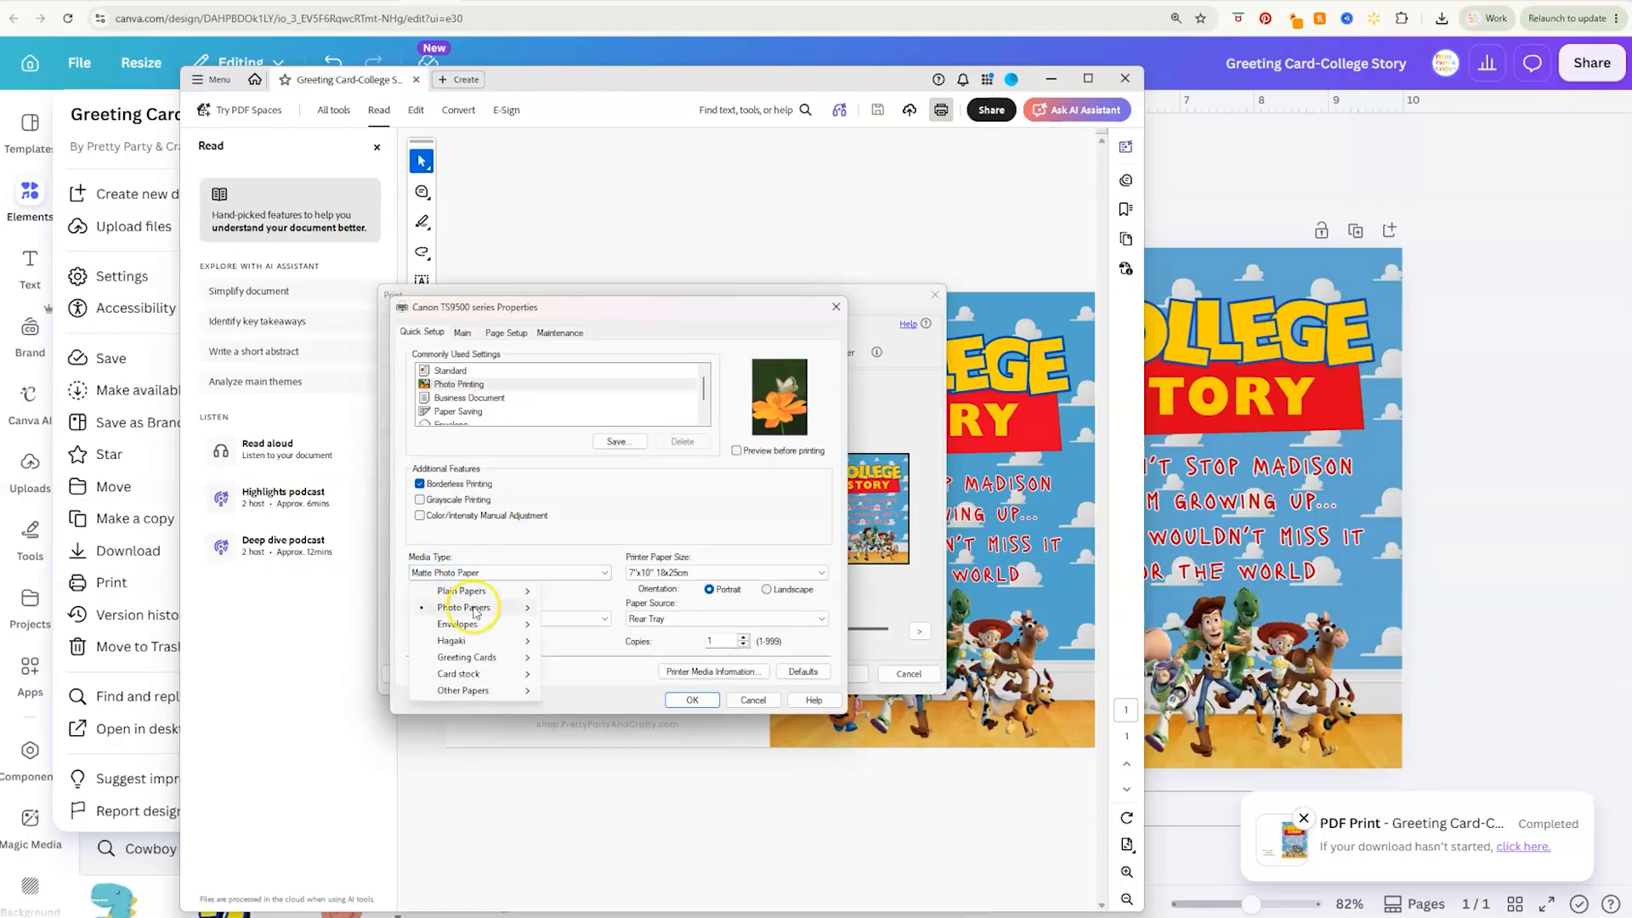
mouse_move(474, 608)
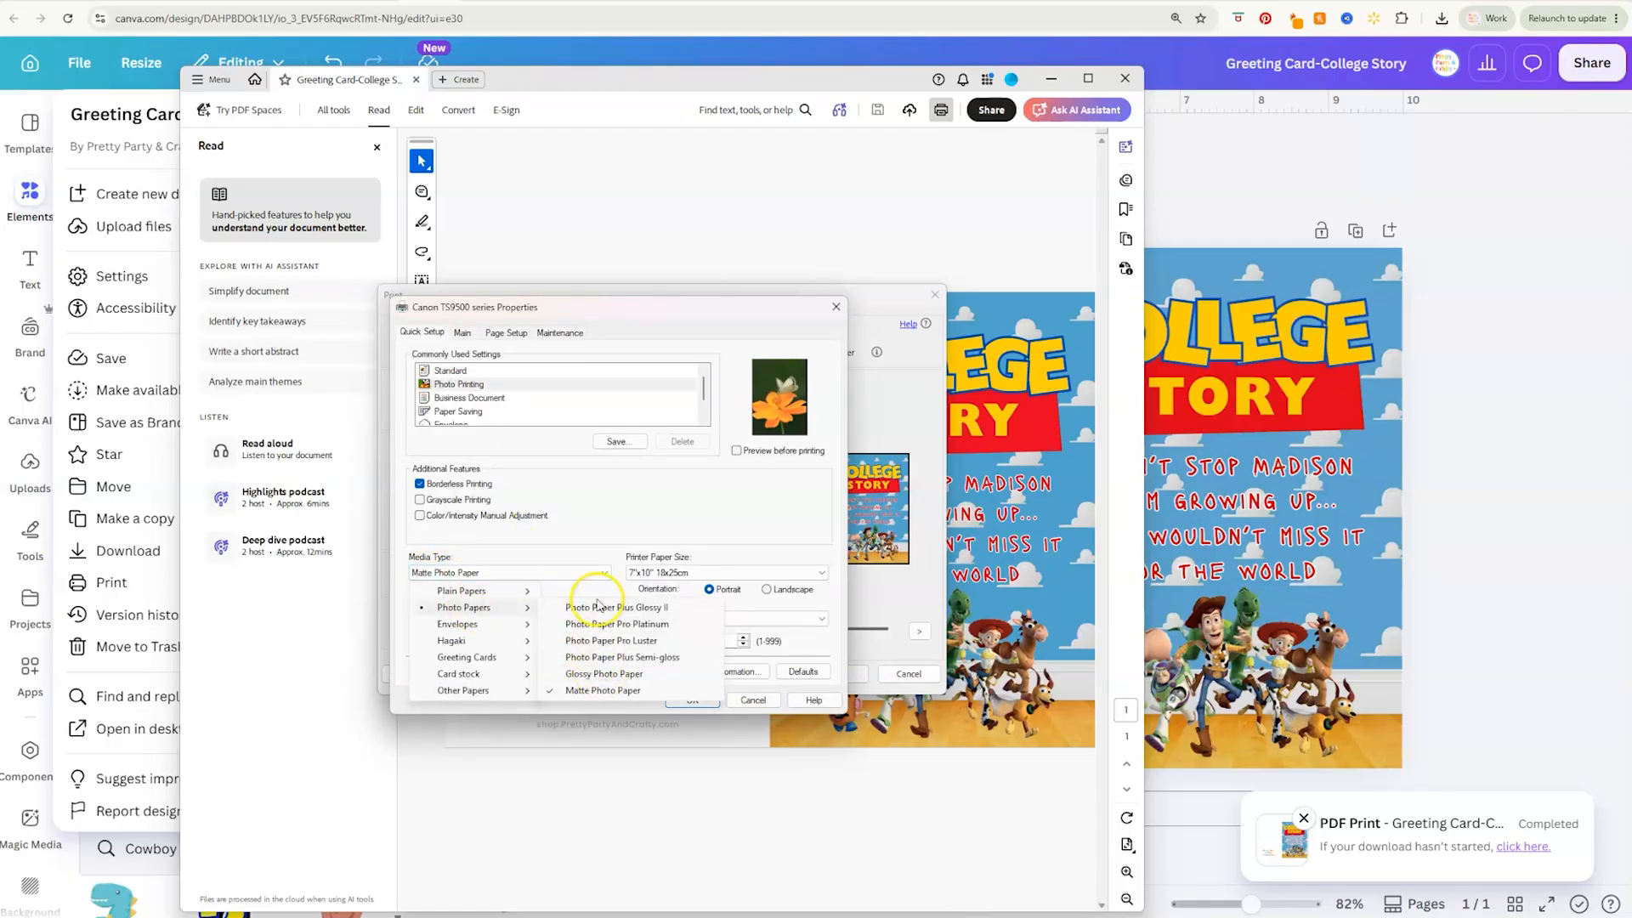
click(605, 675)
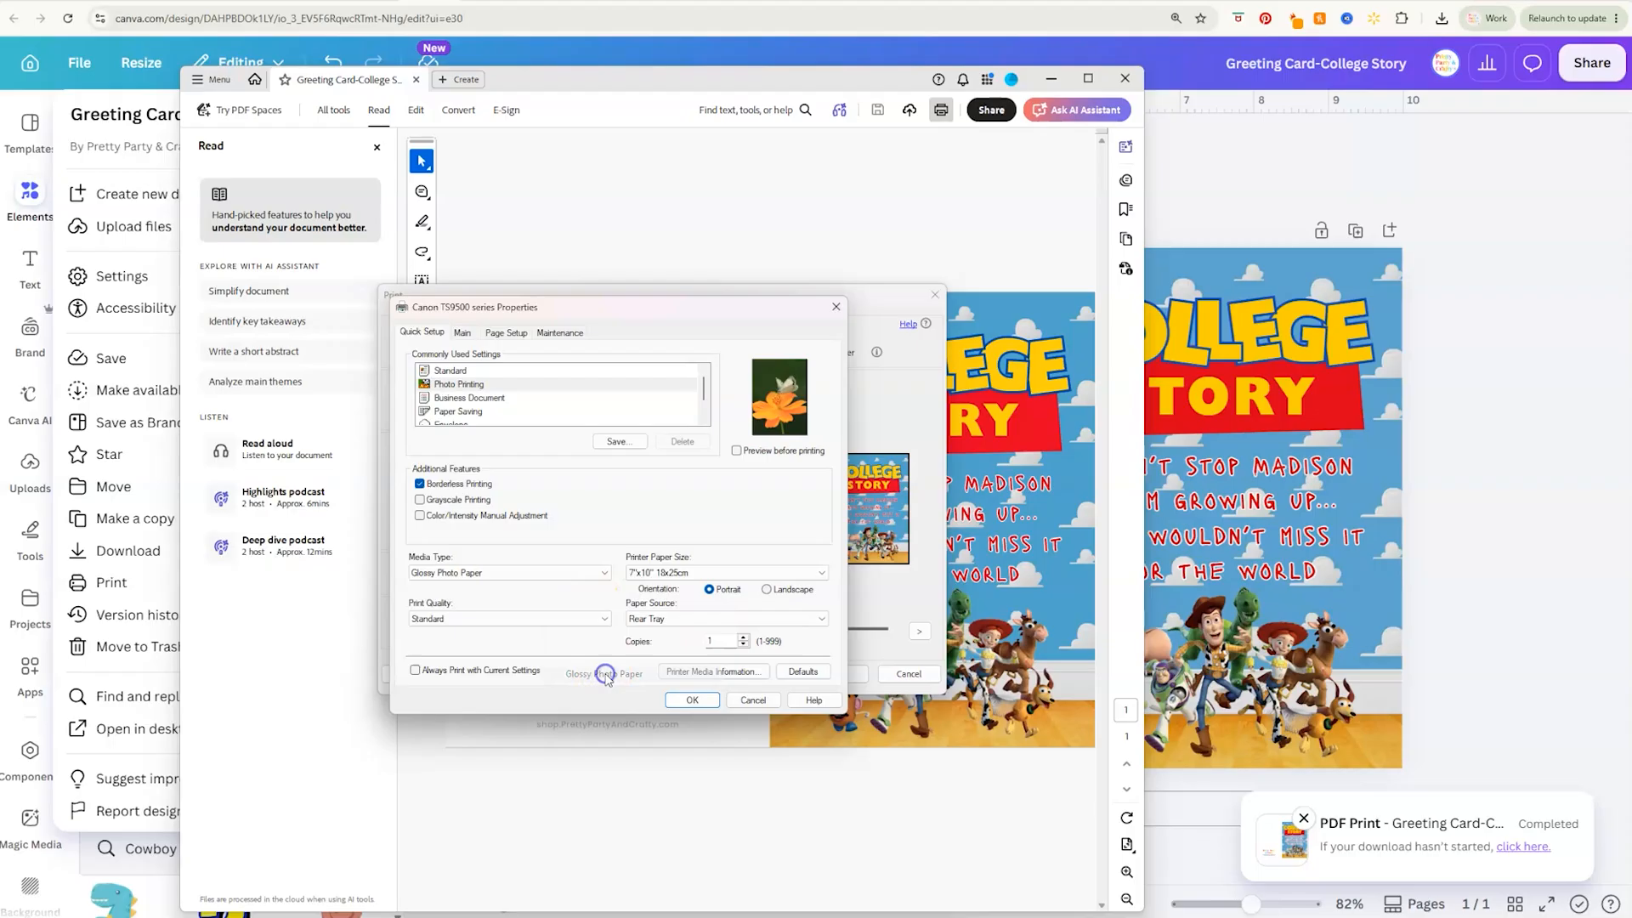
click(685, 701)
click(835, 673)
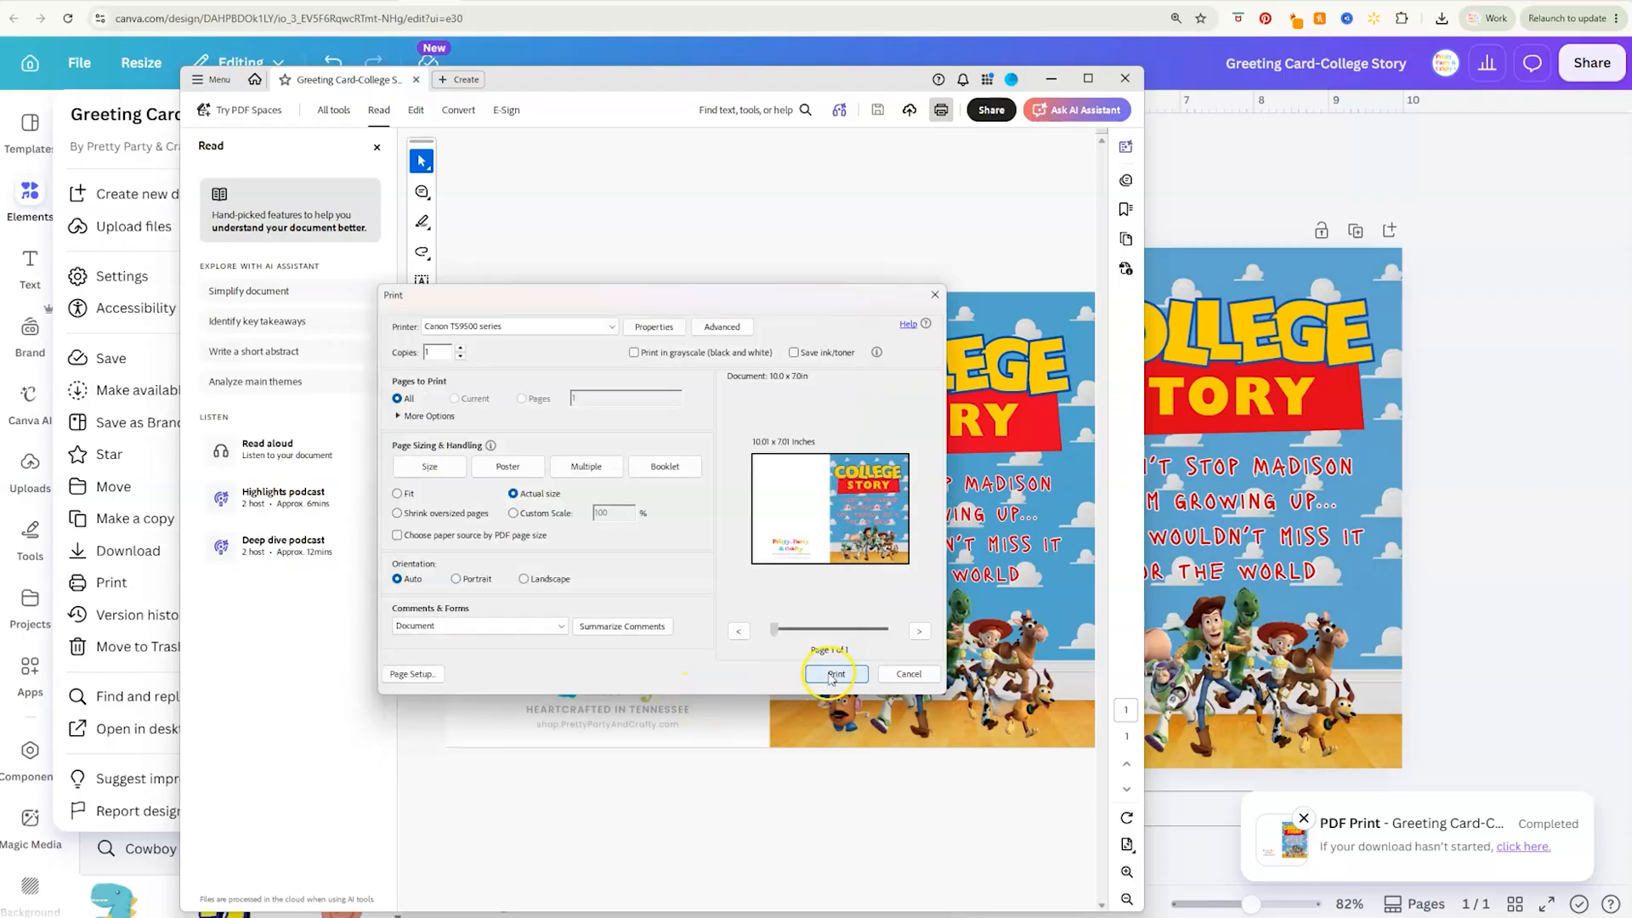